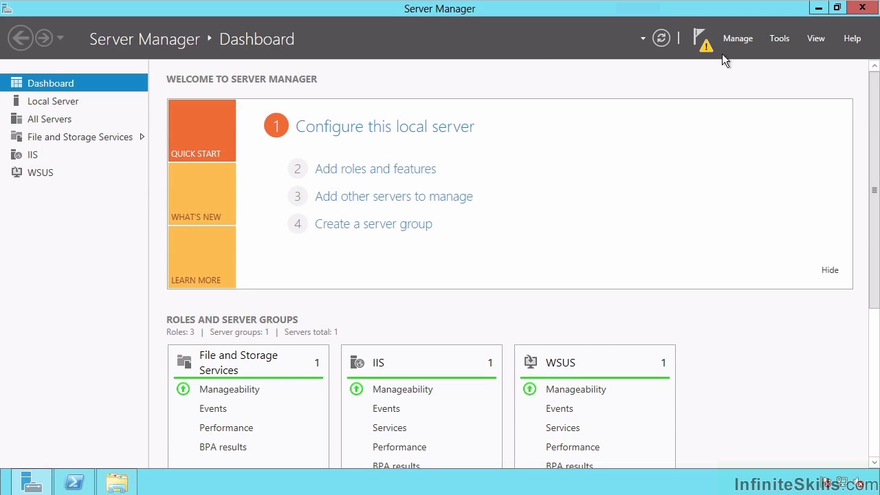
Check the pending deployment notifications and open Server Manager's Tools menu.
click(701, 43)
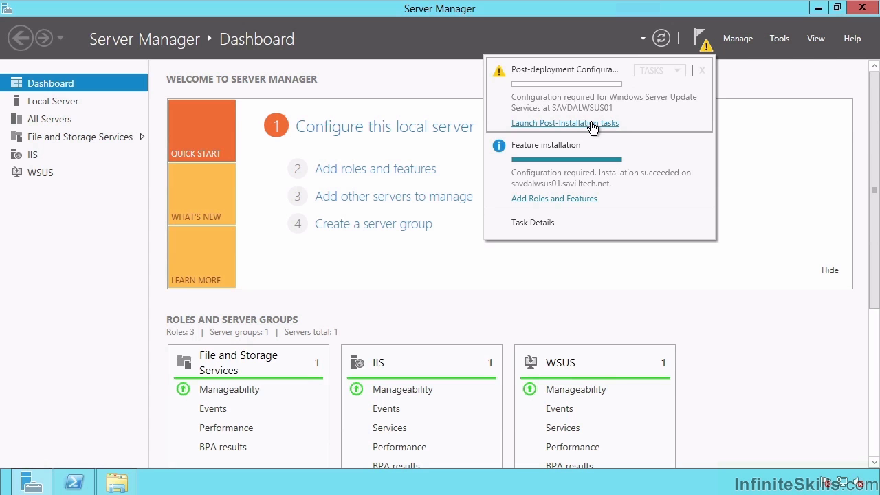
click(779, 38)
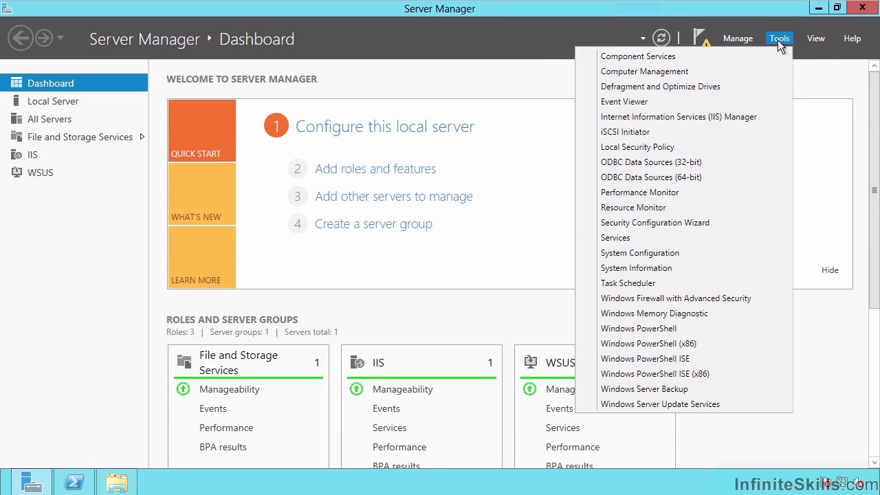
Launch Windows Server Update Services and complete its post-installation task storing updates in C:\Updates.
click(676, 405)
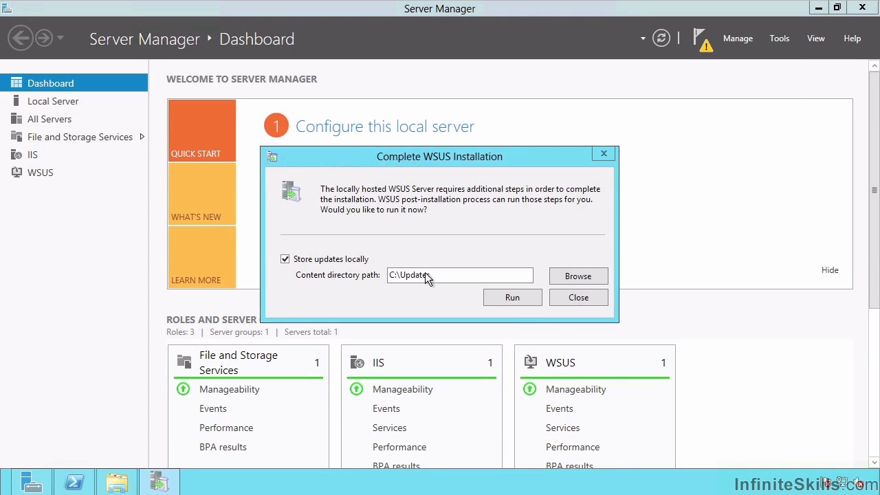
click(514, 299)
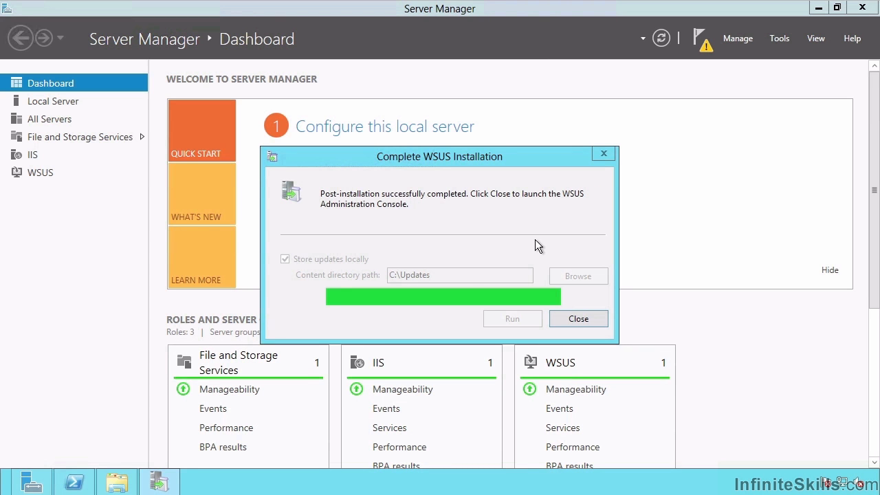
click(570, 322)
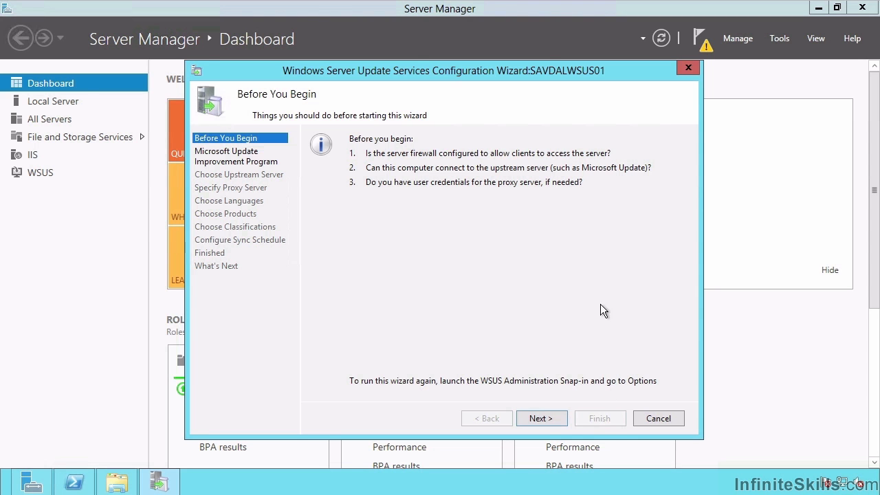
Move past Before You Begin and decline joining the Microsoft Update Improvement Program.
click(541, 417)
click(450, 357)
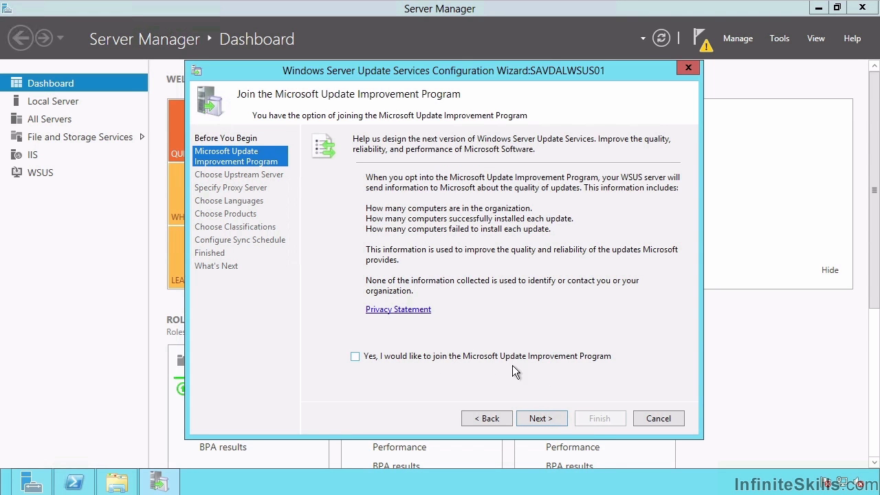
Keep Synchronize from Microsoft Update as the upstream source instead of another WSUS server.
click(551, 418)
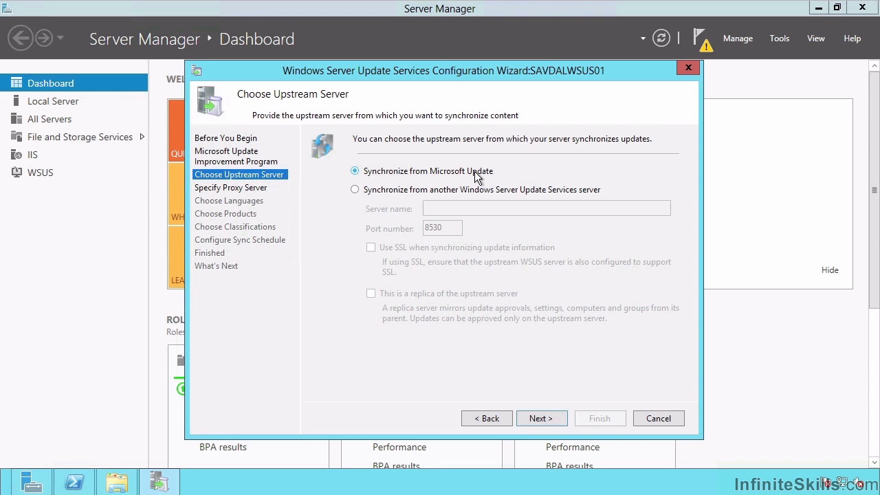
click(355, 189)
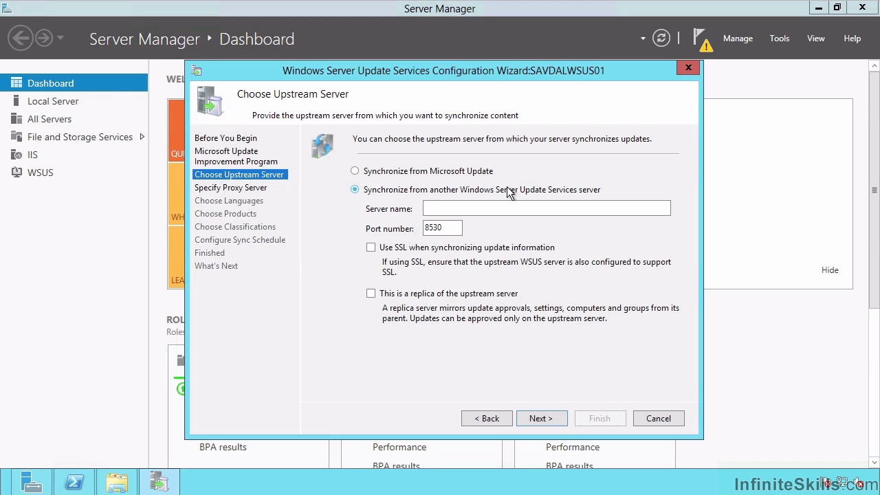
click(409, 172)
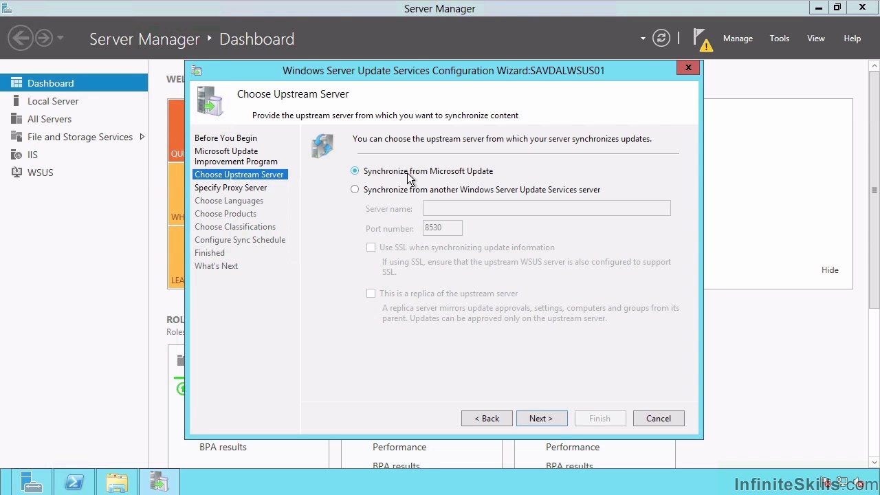
click(550, 419)
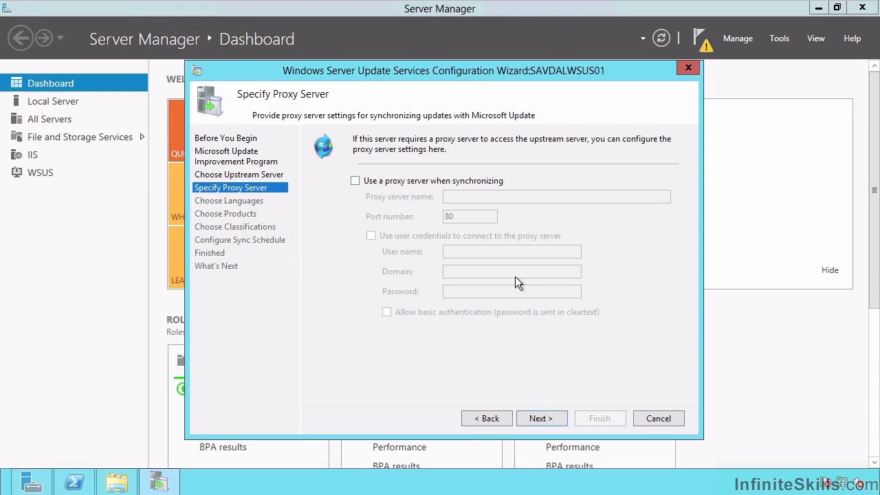
Skip the proxy server and download available update information from Microsoft Update.
click(558, 416)
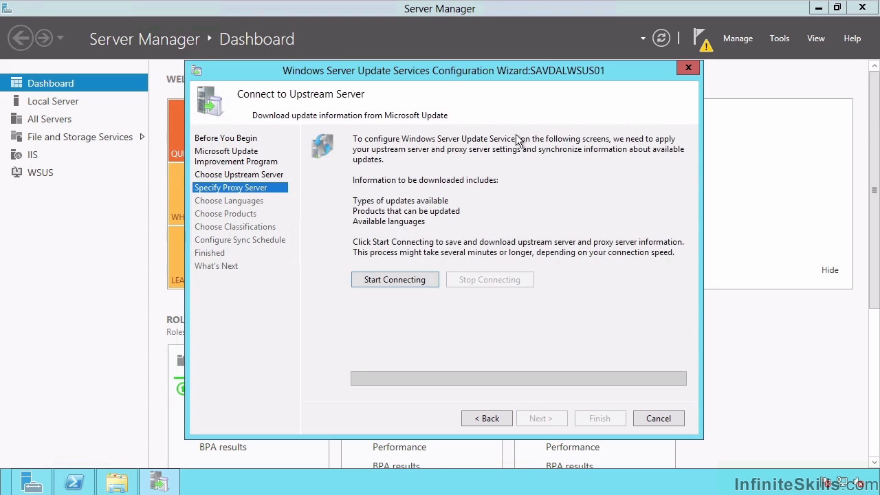
click(391, 282)
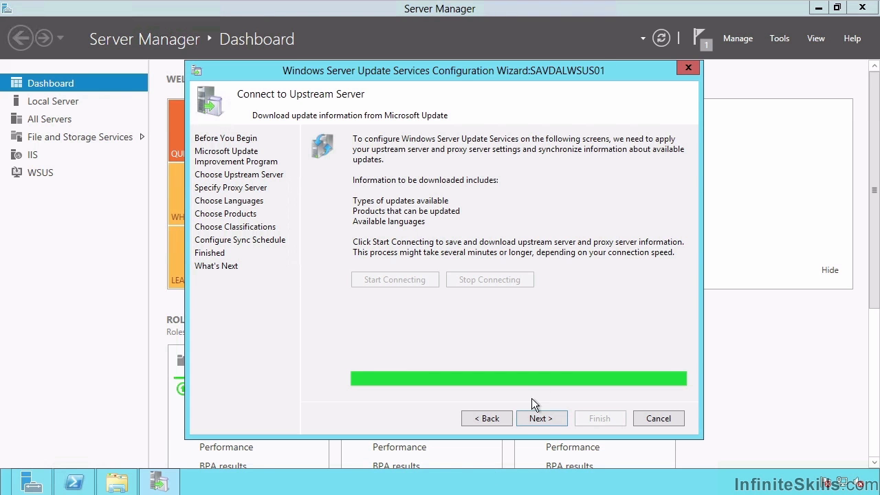
Keep English as the only update language.
click(542, 422)
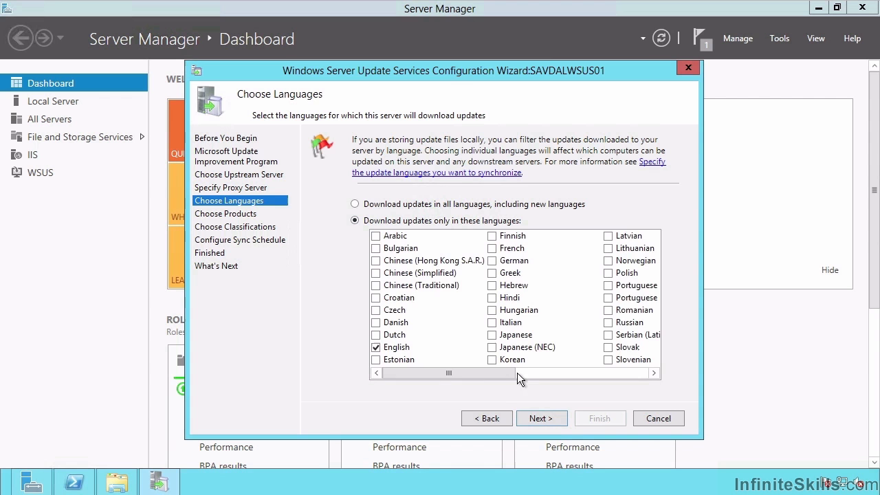
drag(506, 372, 461, 380)
click(550, 418)
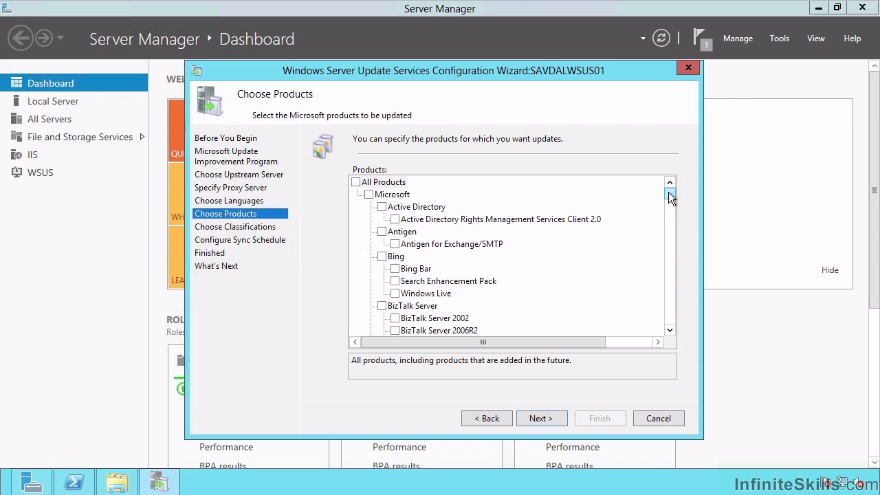
Clear all Office and Windows products and select only Windows Server 2012.
drag(670, 194, 674, 246)
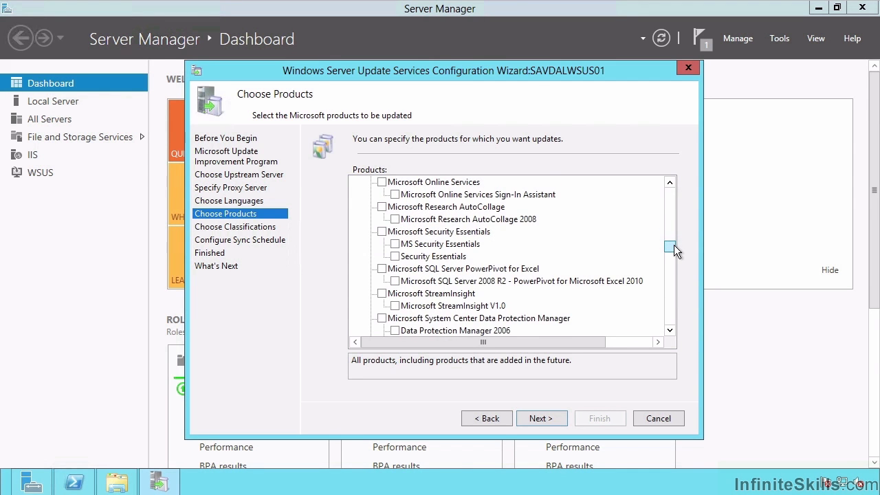
drag(674, 244, 679, 295)
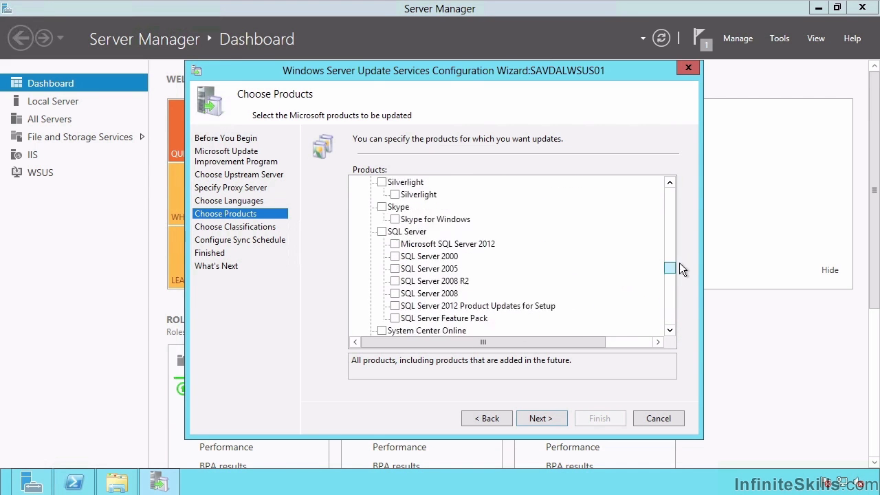
drag(679, 268, 673, 305)
click(382, 207)
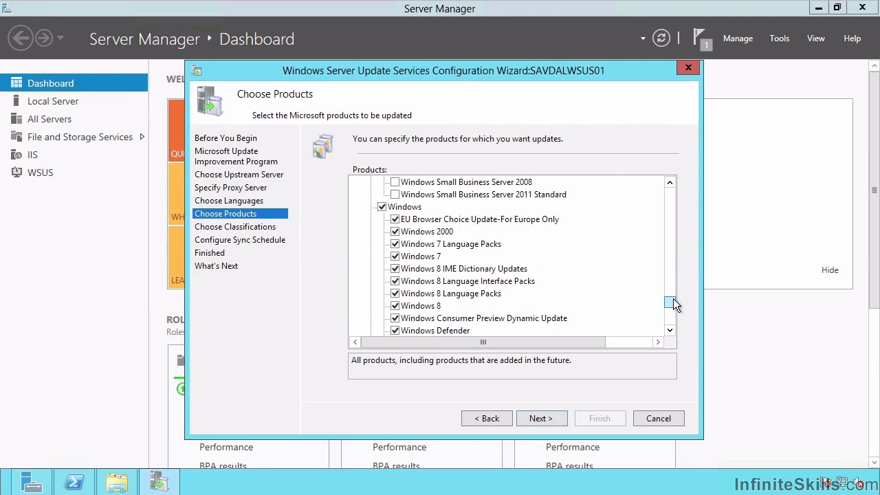
click(380, 207)
drag(673, 305, 673, 310)
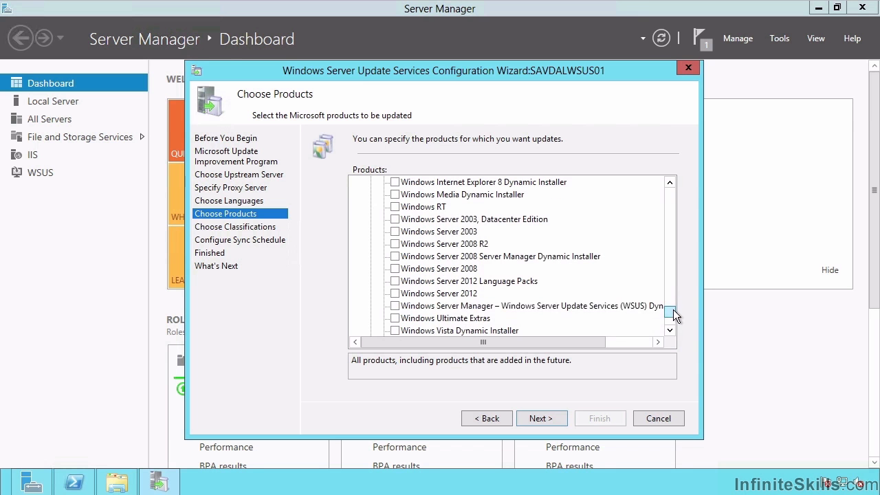
click(393, 294)
click(541, 418)
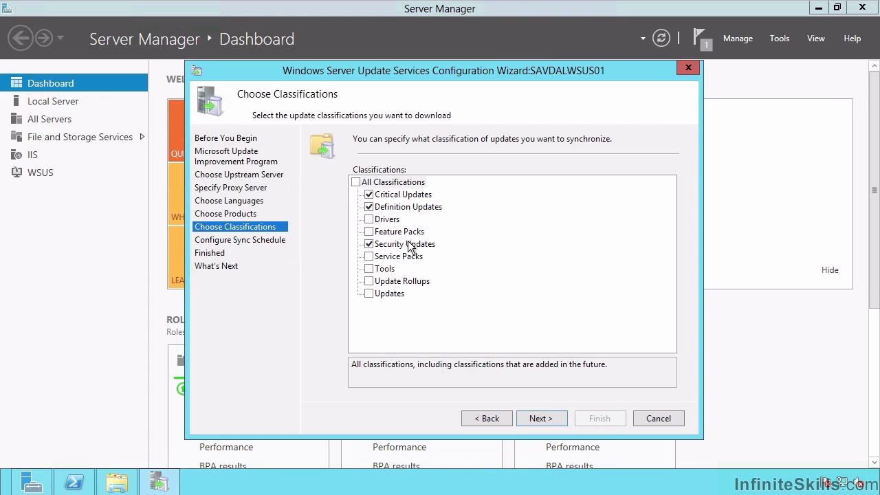
Add Updates, Update Rollups and Service Packs to the selected classifications.
click(369, 293)
click(369, 282)
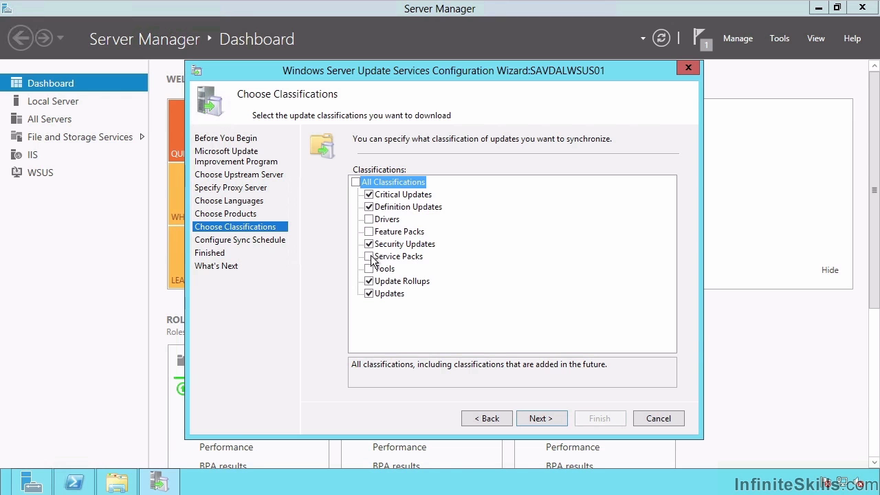
click(369, 256)
click(545, 418)
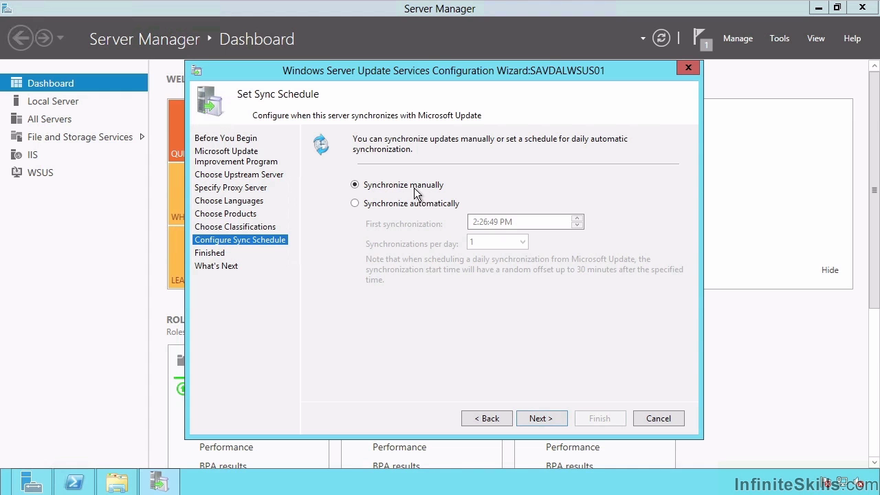
Schedule automatic synchronization once daily at 2:00:00 AM.
click(432, 201)
click(507, 222)
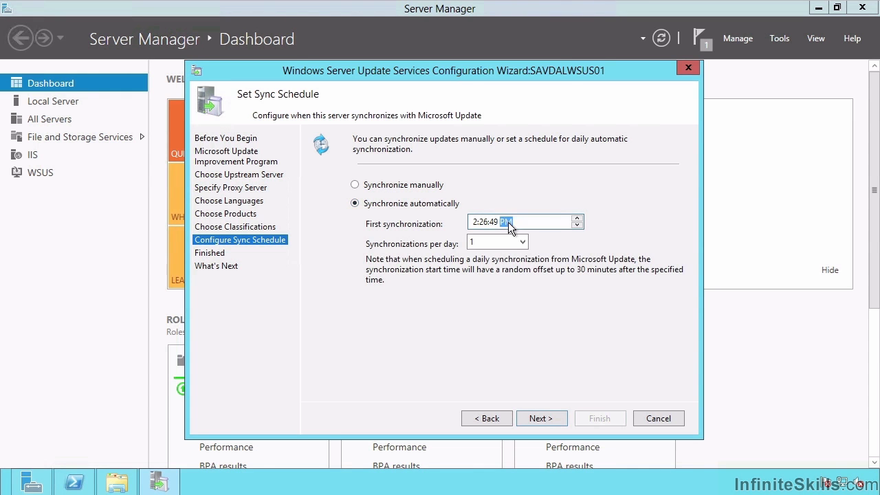
click(578, 225)
text(00)
click(484, 222)
text(00)
click(548, 417)
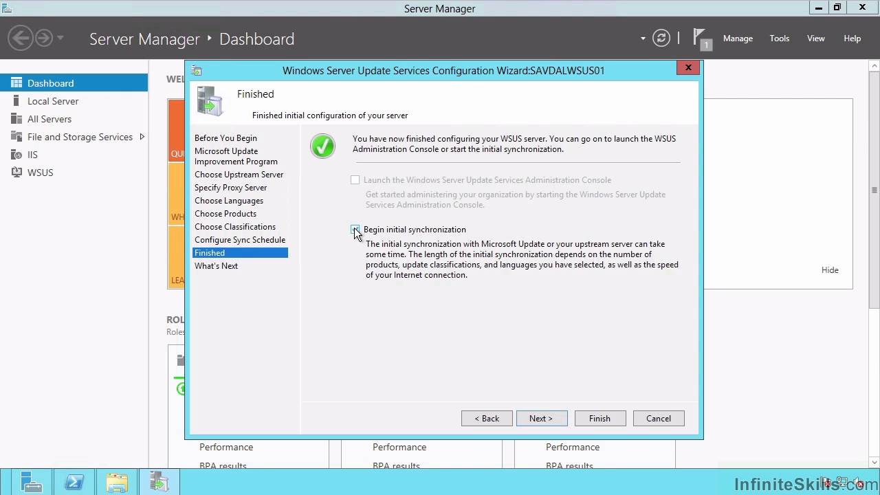
Enable beginning initial synchronization and finish the WSUS Configuration Wizard.
click(355, 231)
click(540, 418)
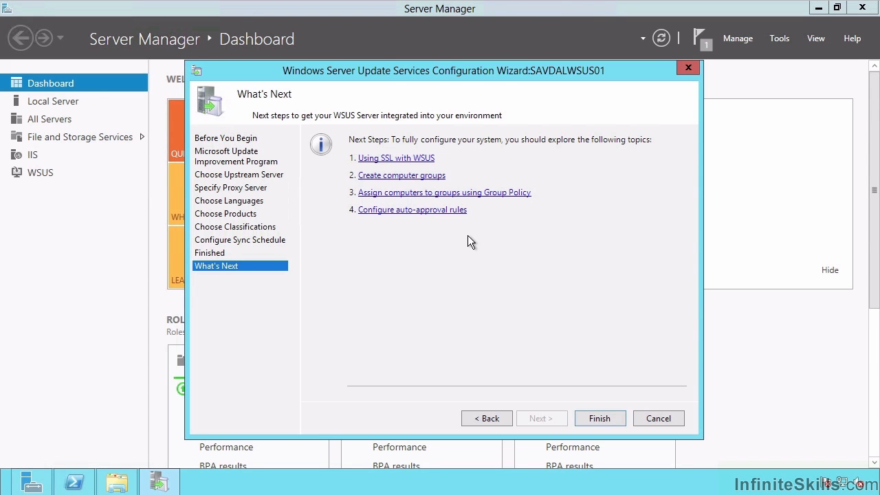
click(605, 420)
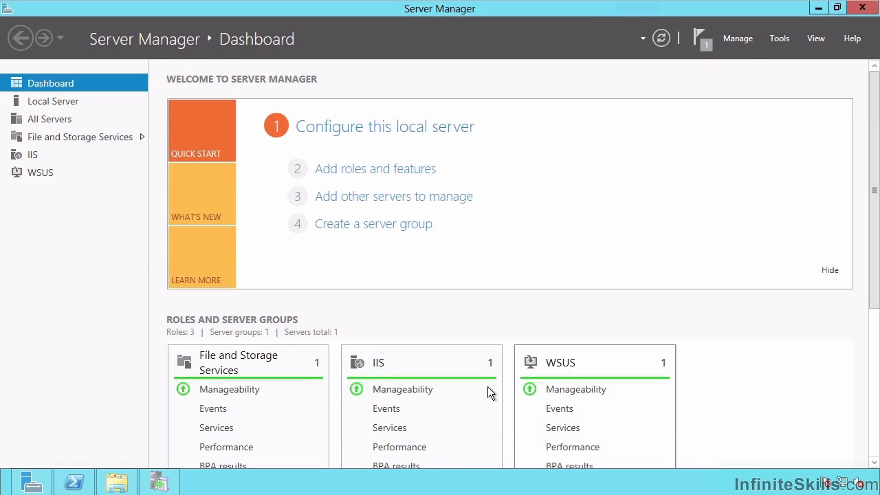
Maximize the Update Services console and display the empty All Computers group.
click(160, 483)
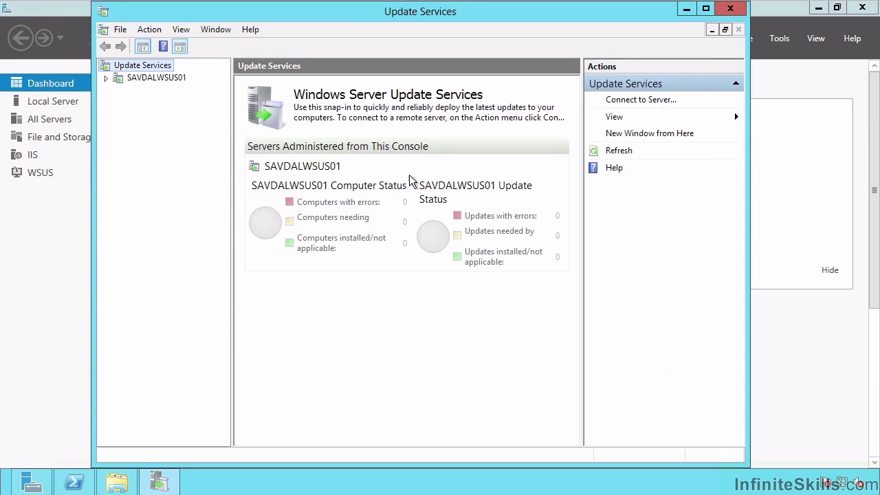
click(705, 8)
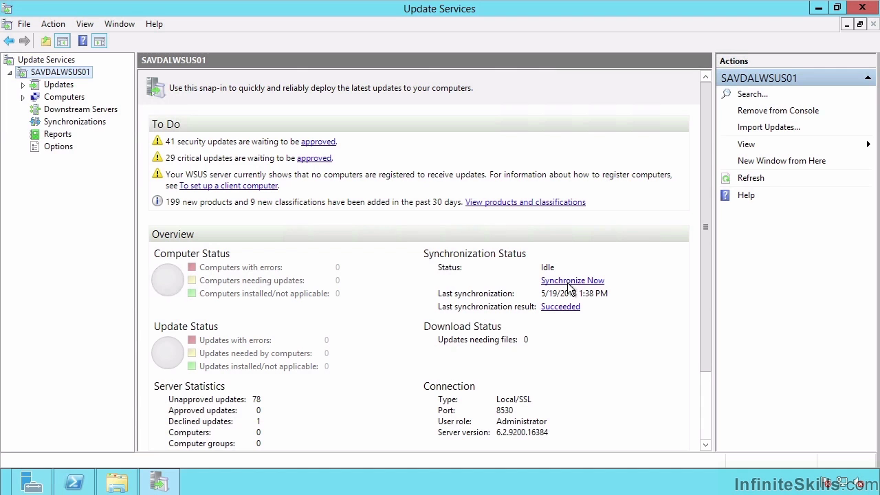
click(22, 97)
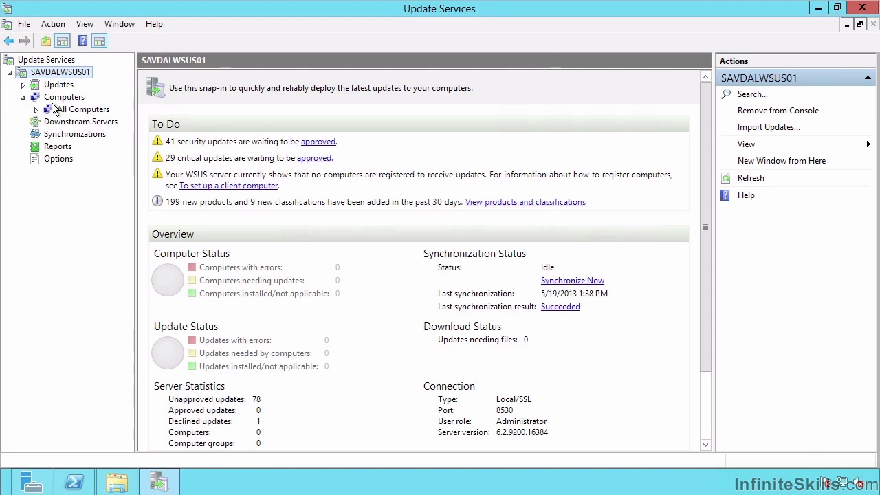
click(36, 110)
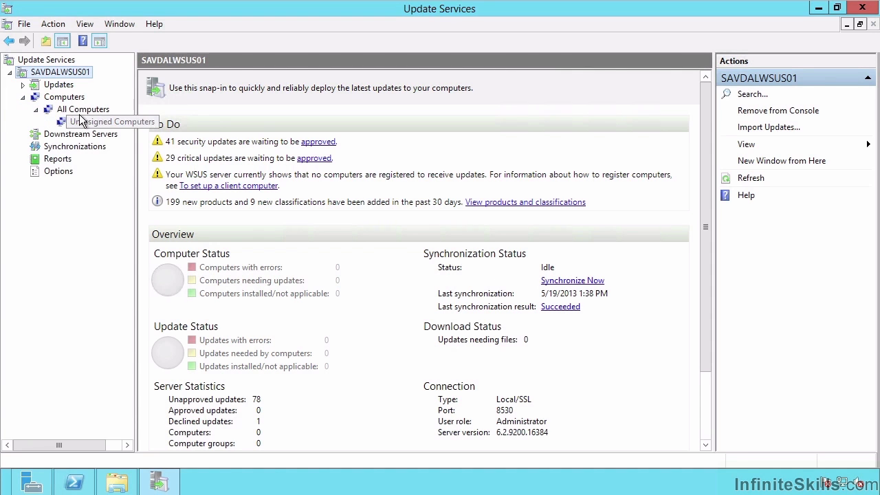
click(68, 107)
click(67, 100)
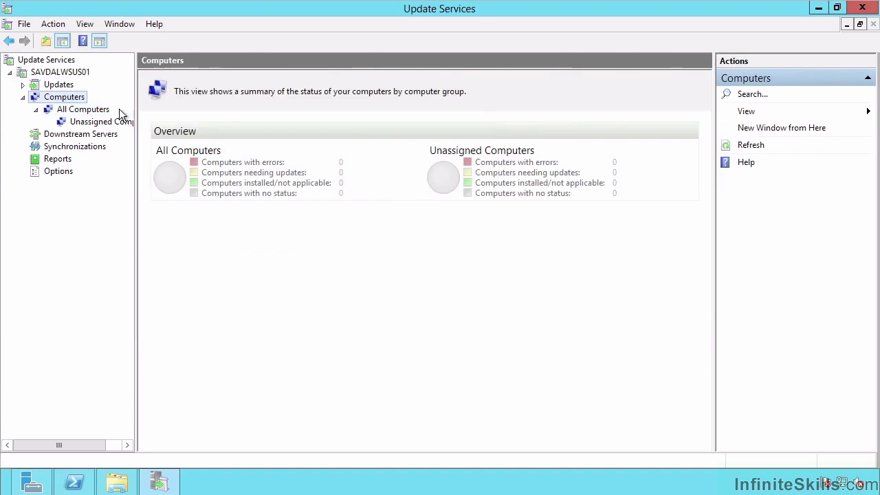
click(75, 113)
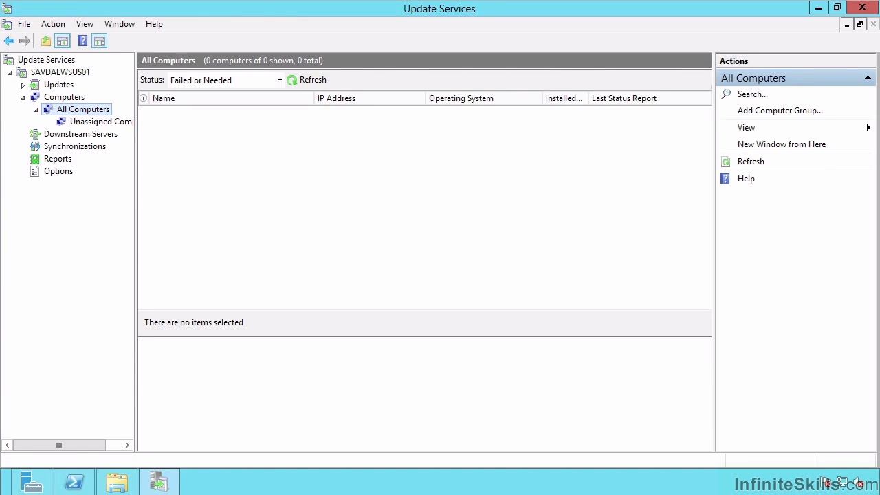
Create the 'Windows 2012 Patch Tests' computer group and display its empty list.
click(783, 112)
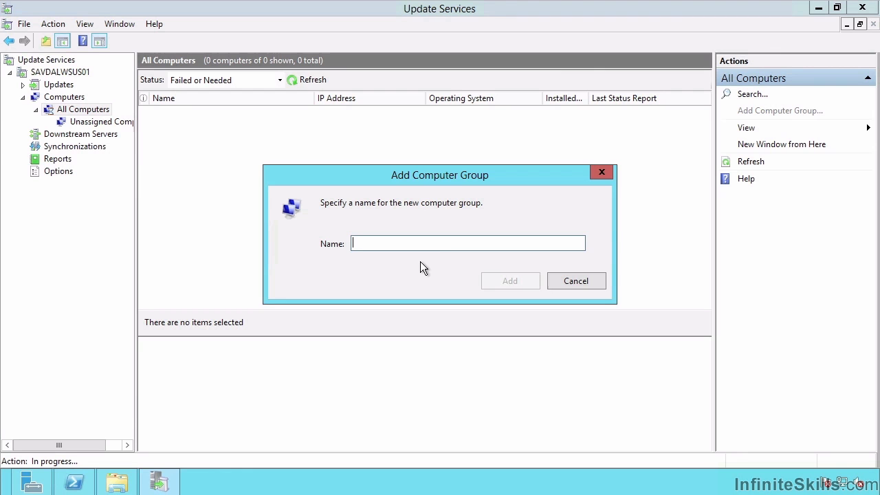
text(Windows 2)
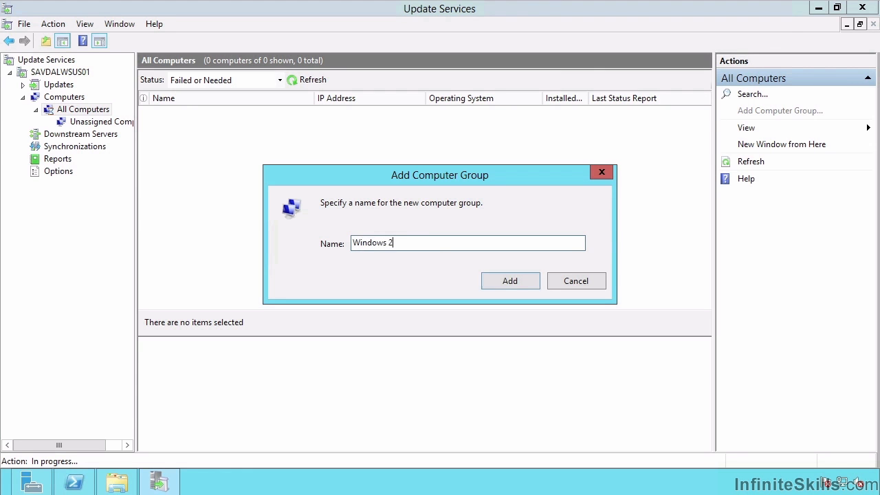
text(012 Patch Tests)
click(511, 282)
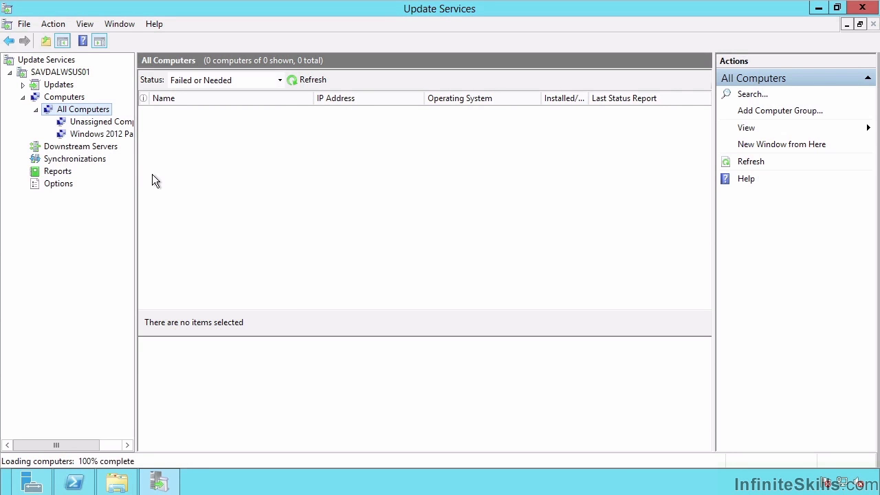
click(99, 134)
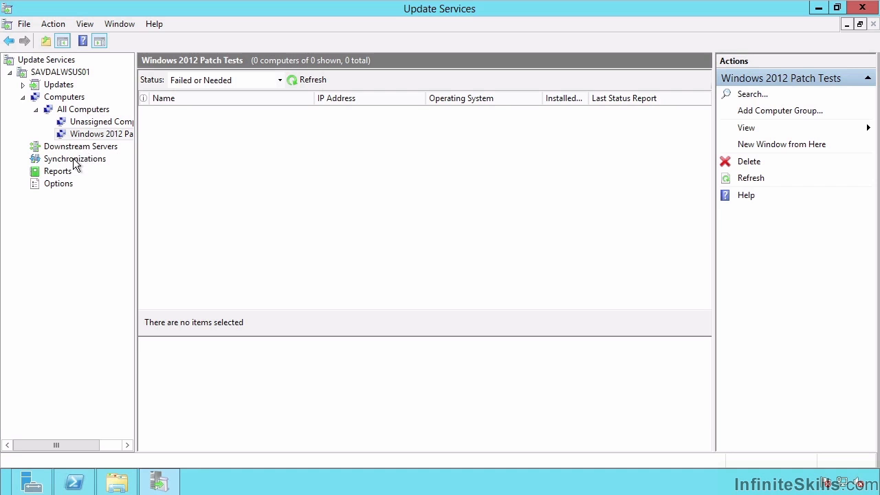
Assign computers to groups via Group Policy or registry settings, then bring up Automatic Approvals.
click(48, 183)
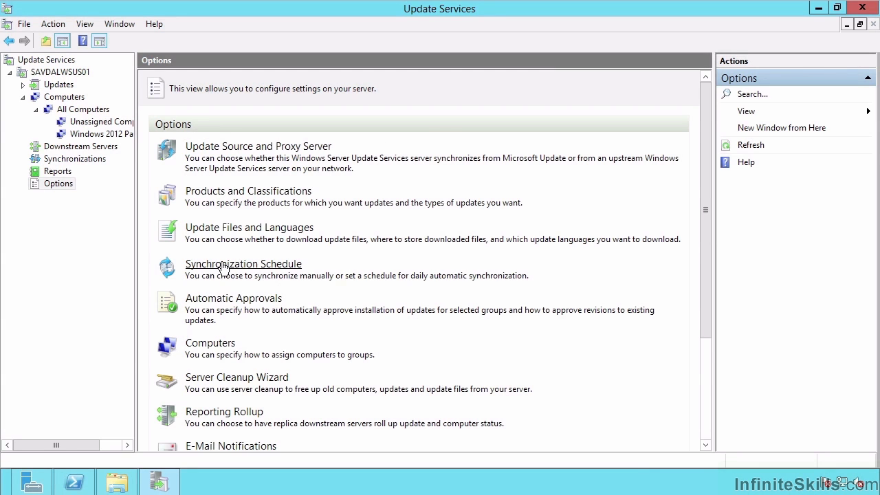
click(210, 343)
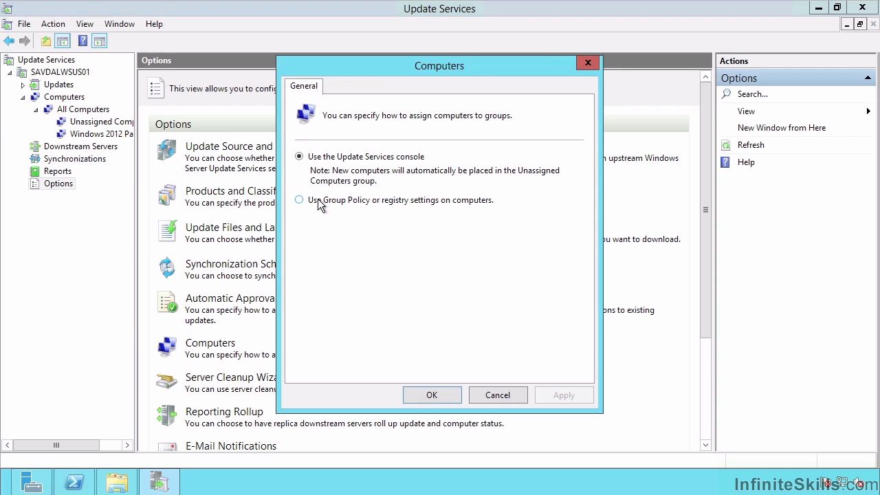
click(300, 203)
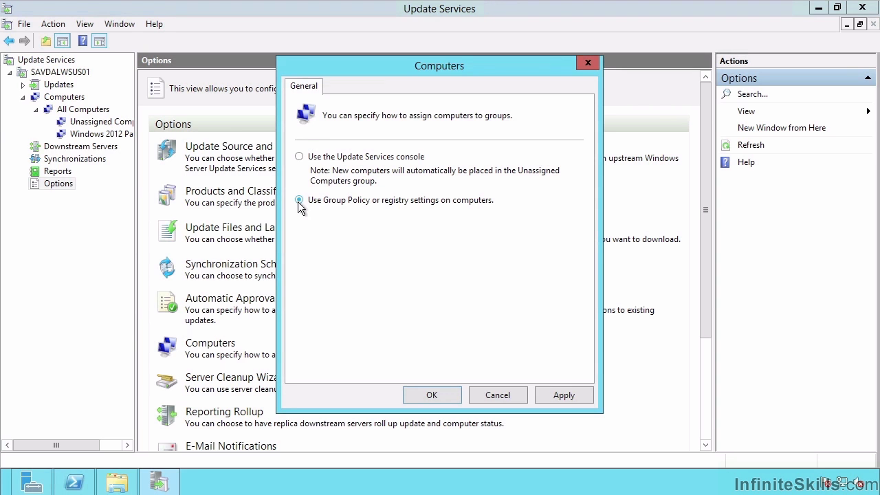
click(425, 397)
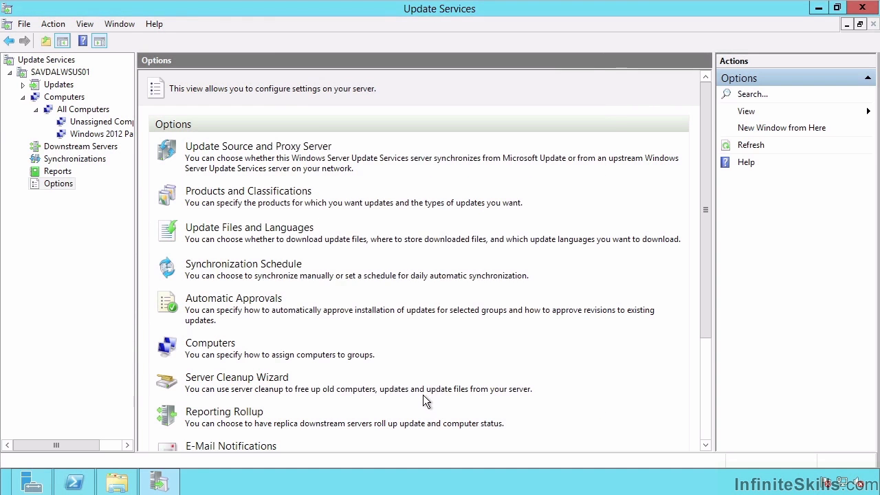
click(249, 298)
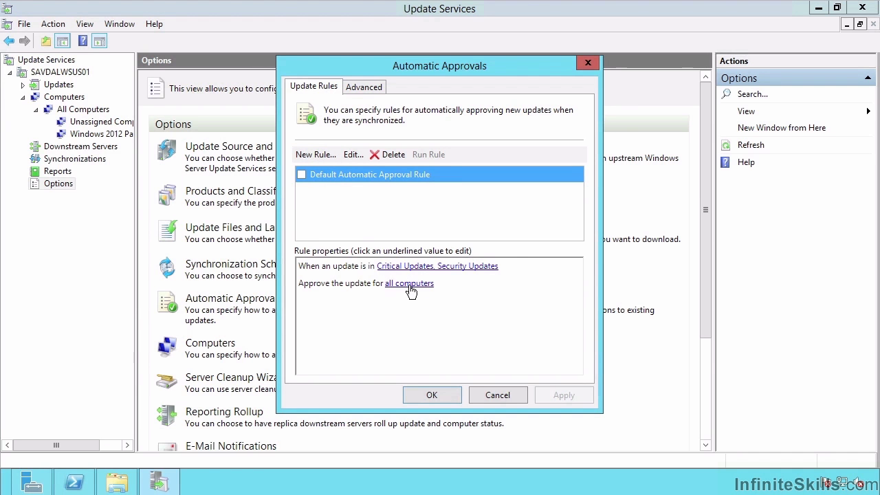
Start a new approval rule limited to the Windows Server 2012 product.
click(319, 153)
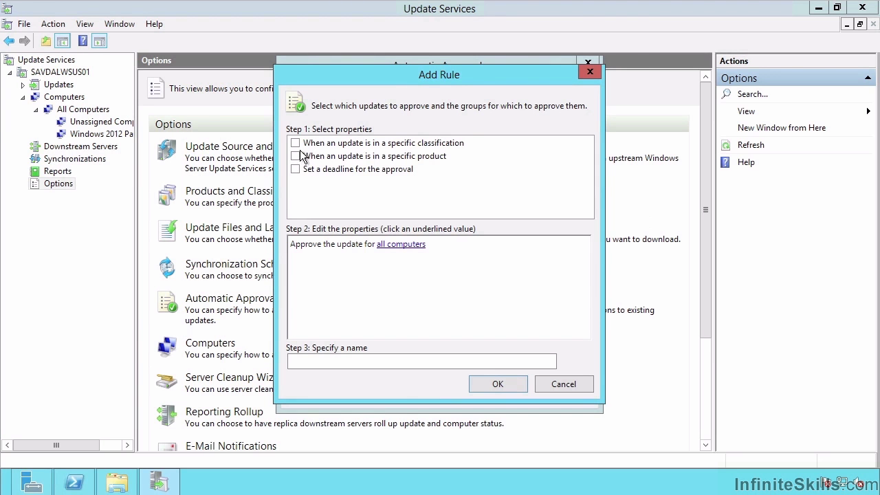
click(296, 156)
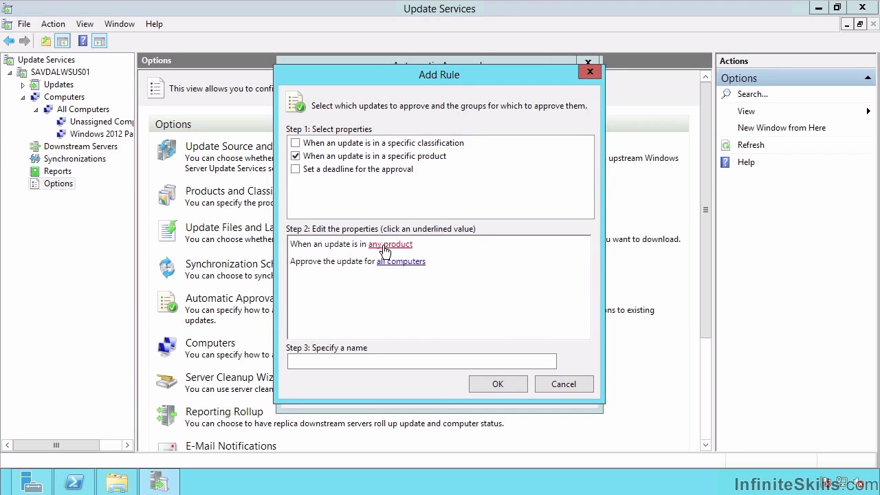
click(381, 246)
click(319, 158)
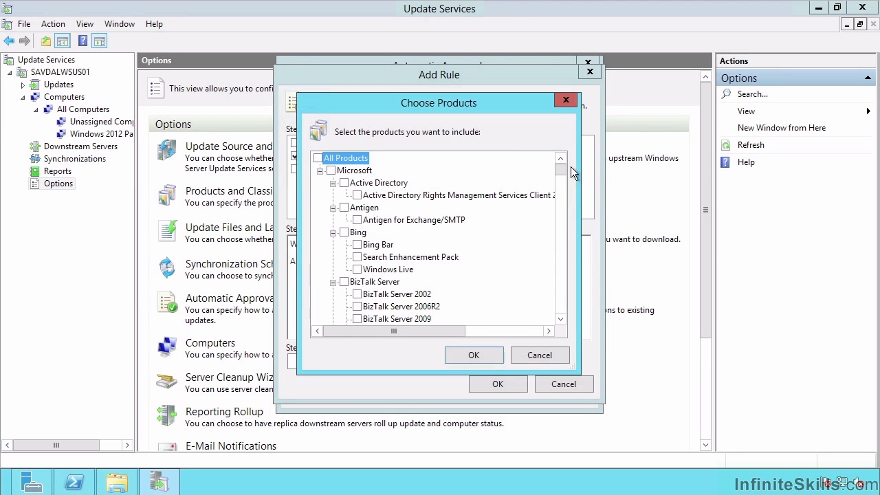
drag(562, 172, 571, 311)
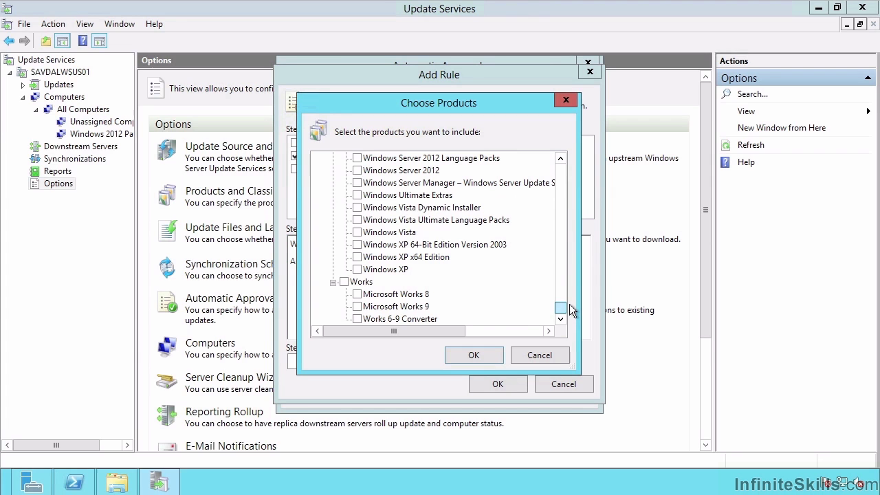
click(357, 171)
click(474, 355)
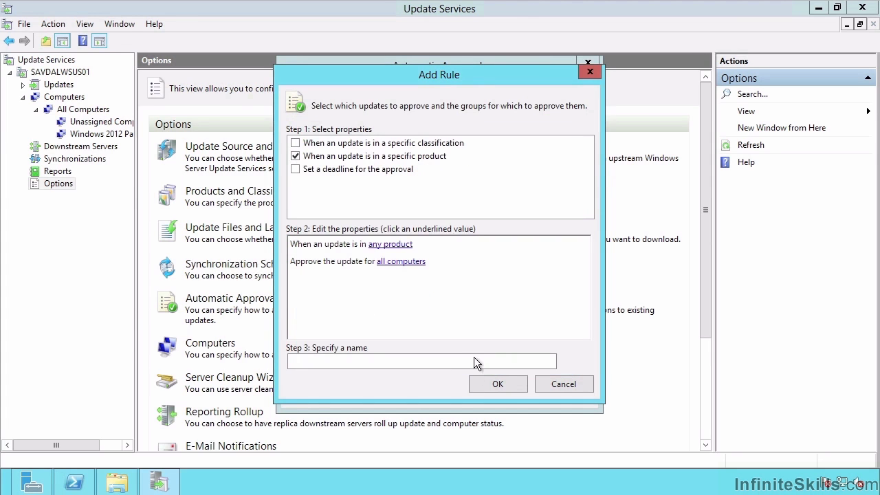
Target the rule's approvals at the Windows 2012 Patch Tests computer group.
click(399, 267)
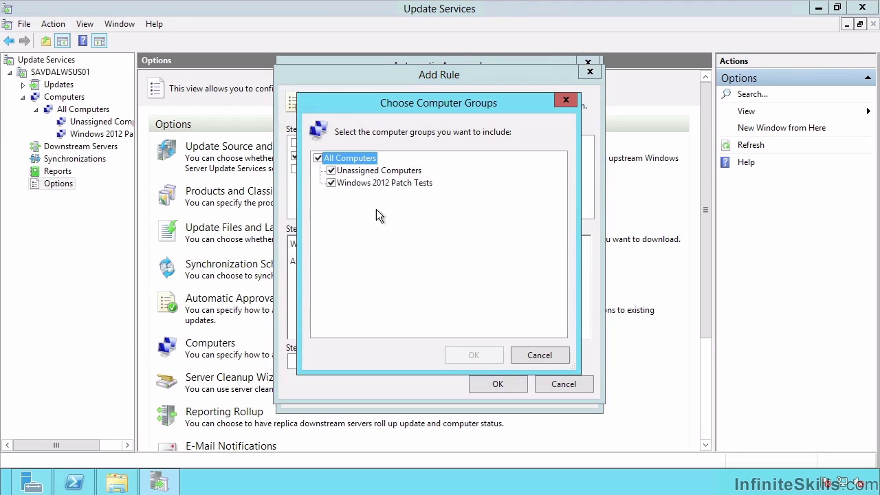
click(331, 182)
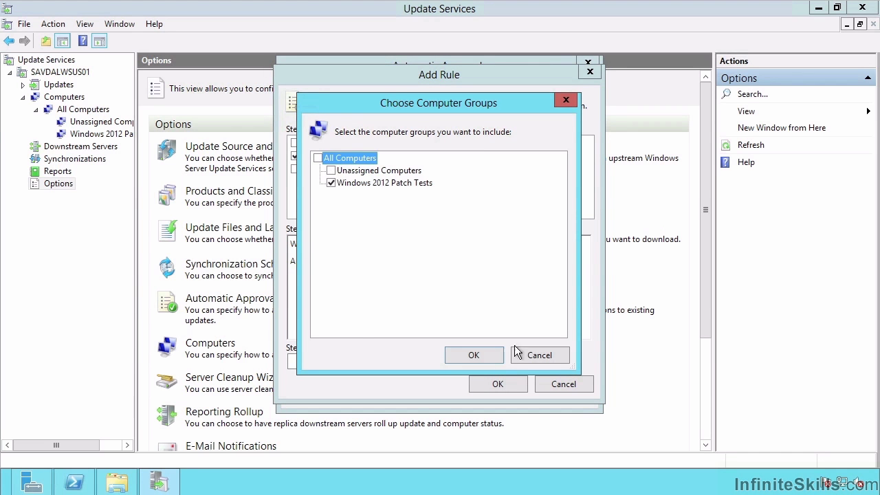
click(481, 356)
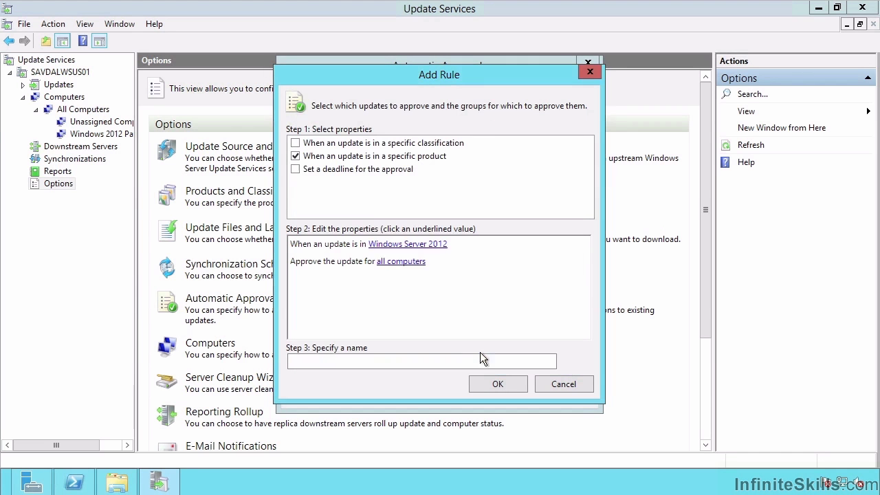
Restrict the rule to Critical and Definition Updates, name it Win2012CriticalandDefinitionRule, and save it.
click(296, 143)
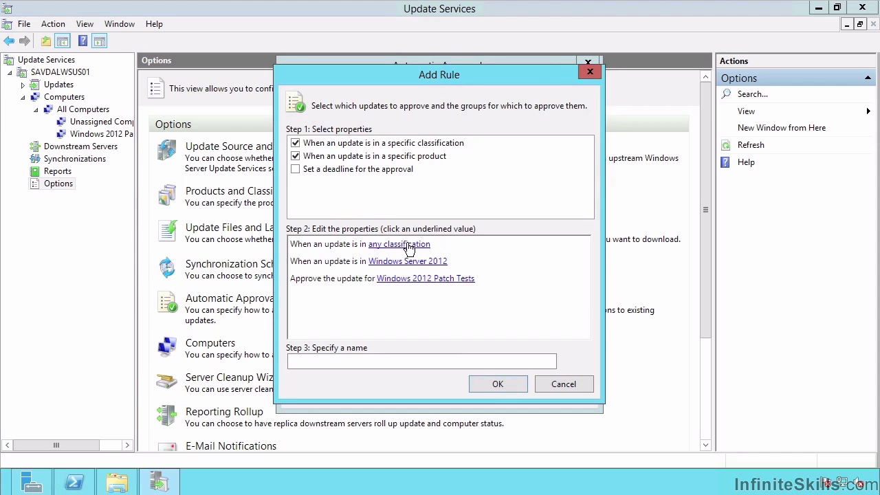
click(407, 244)
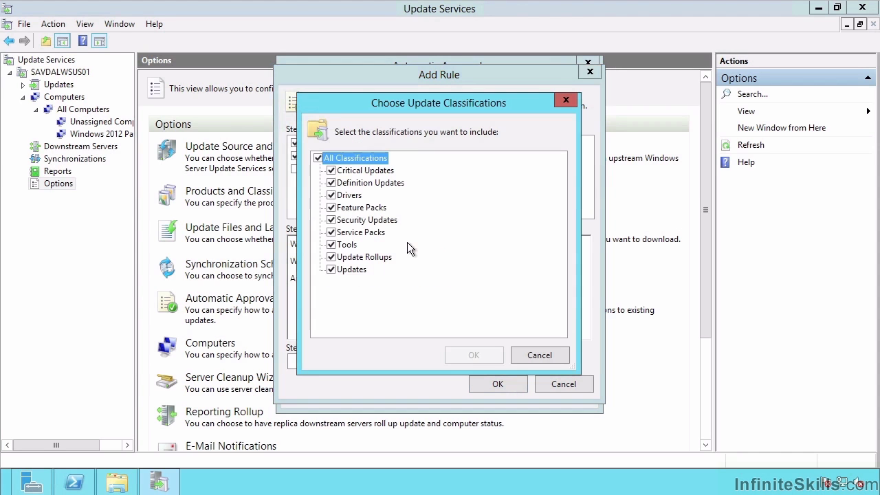
click(318, 159)
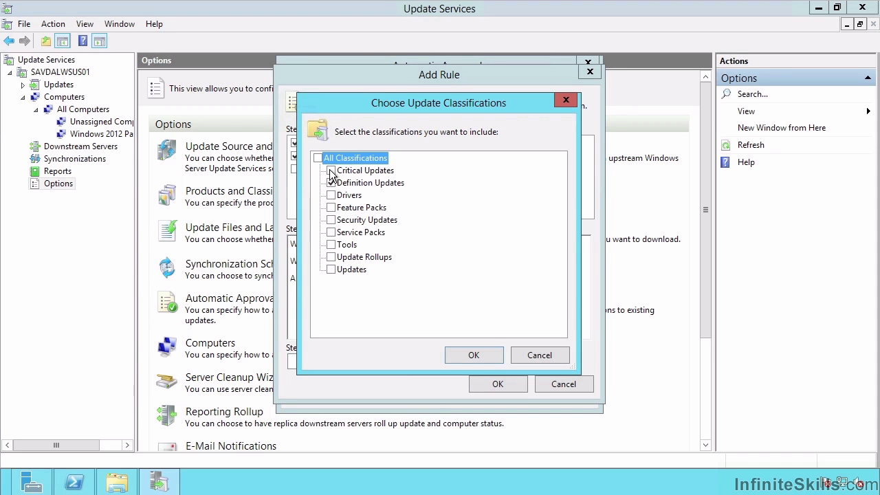
click(331, 170)
click(474, 355)
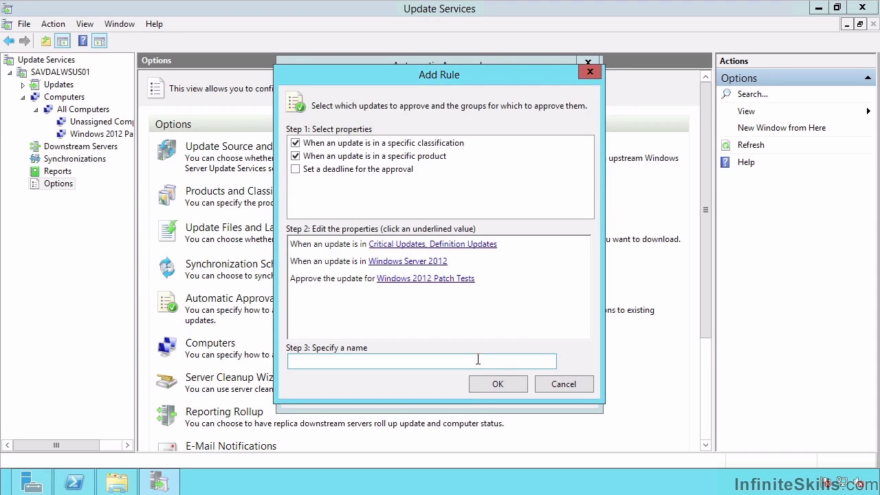
click(478, 360)
text(Win2012)
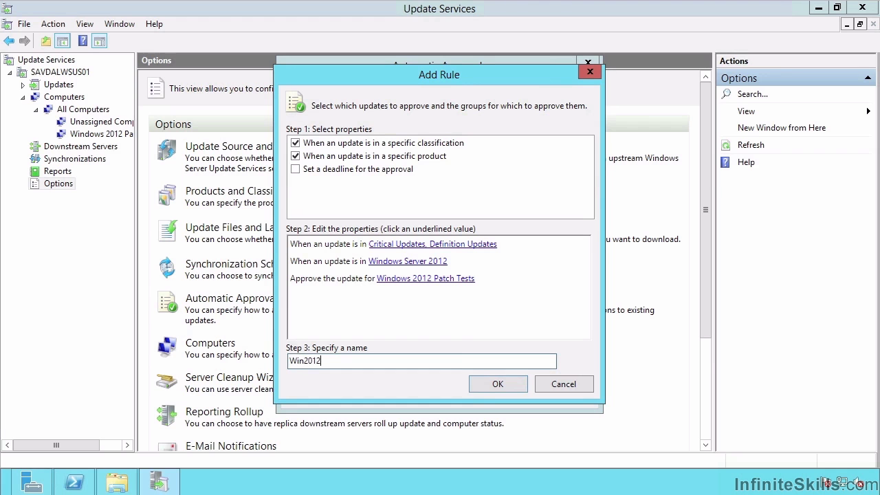
text(CriticalandDefinitionRule)
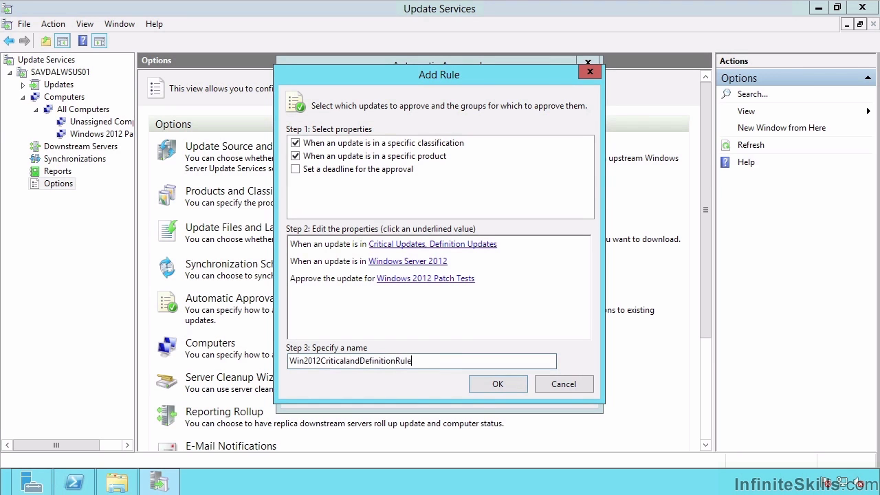
click(505, 391)
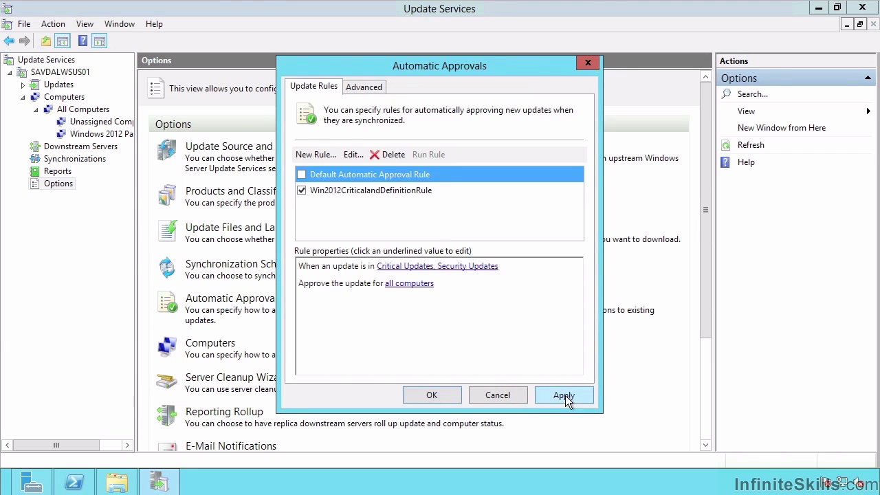
Review the Advanced tab, select Win2012CriticalandDefinitionRule and close Automatic Approvals with OK.
click(358, 89)
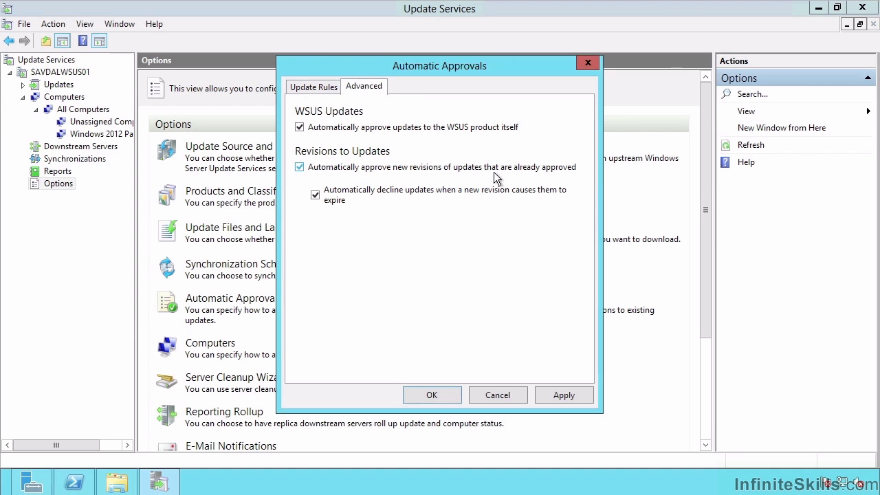
click(325, 88)
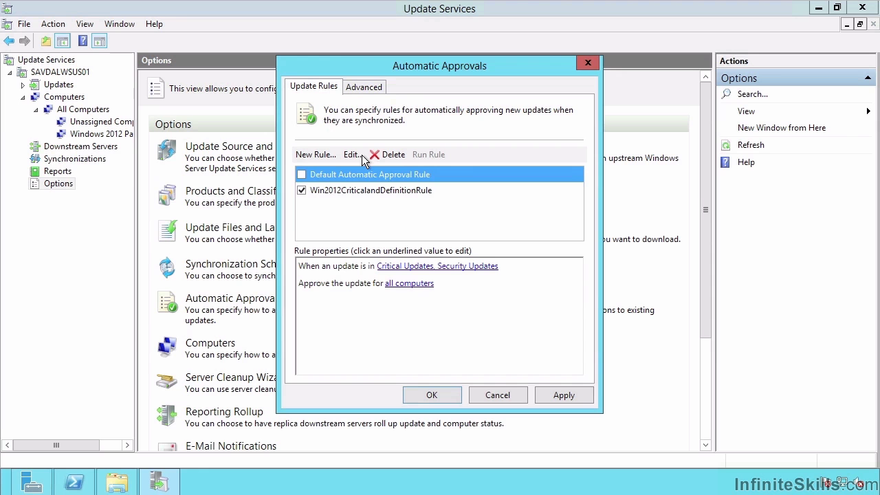
click(303, 192)
click(437, 393)
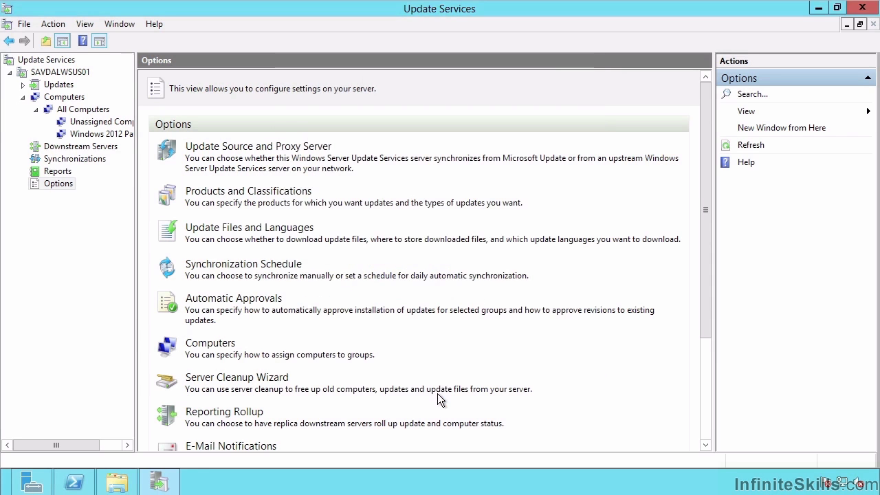
Show All Updates with the Status filter set to Any, listing 91 of 93 updates.
click(23, 85)
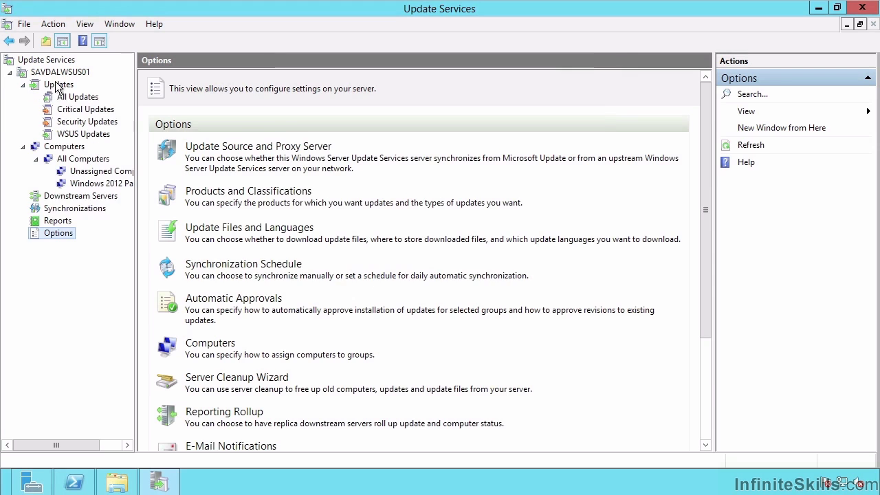
click(65, 97)
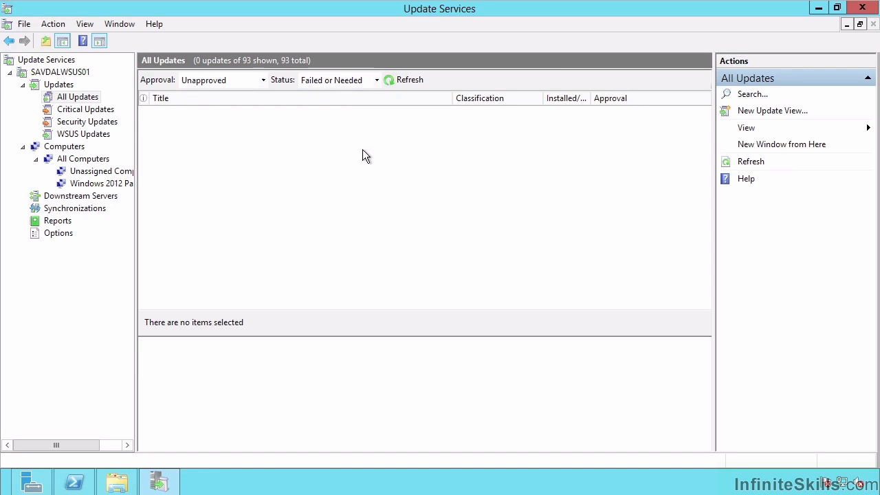
click(376, 80)
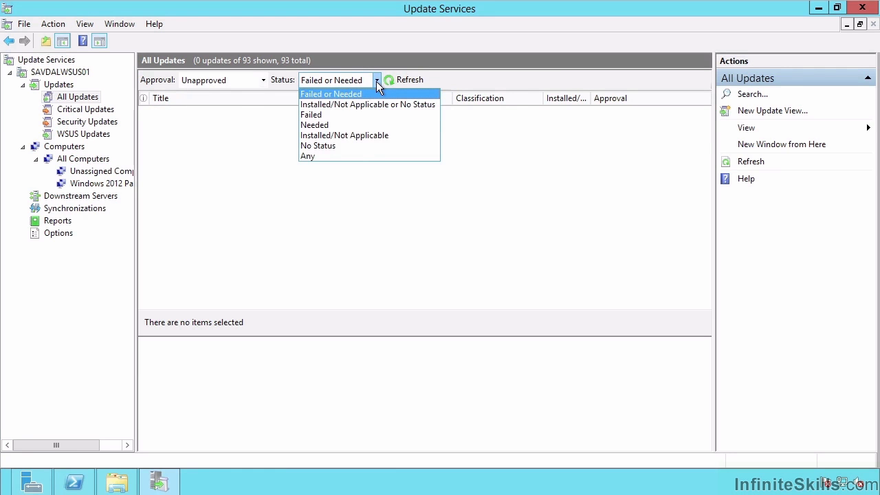
click(319, 156)
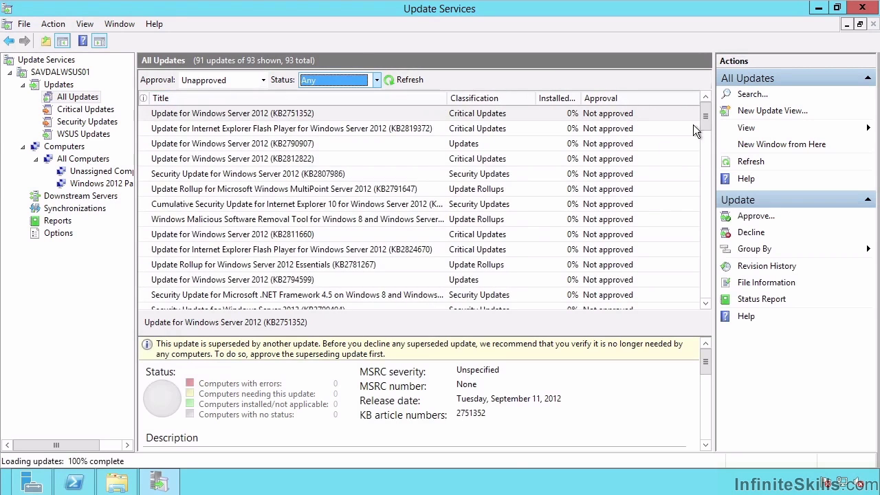
drag(705, 118, 690, 88)
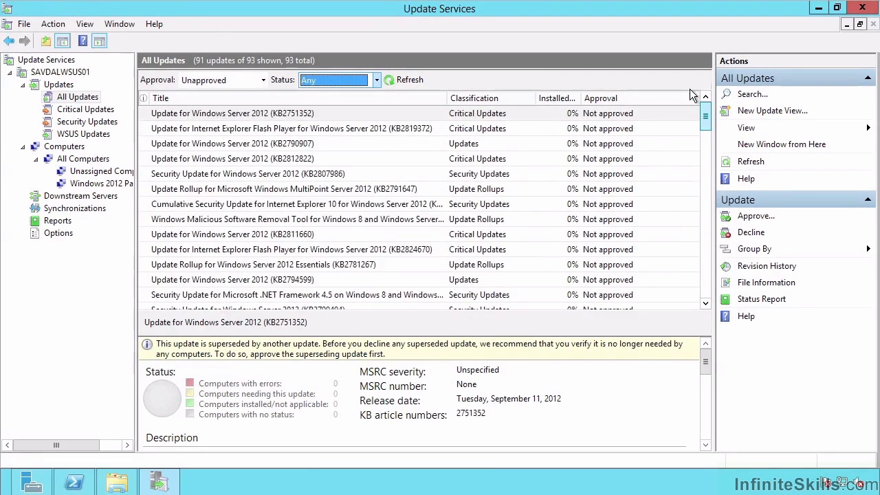
List Critical Updates of any status and select all of them.
click(97, 110)
click(377, 80)
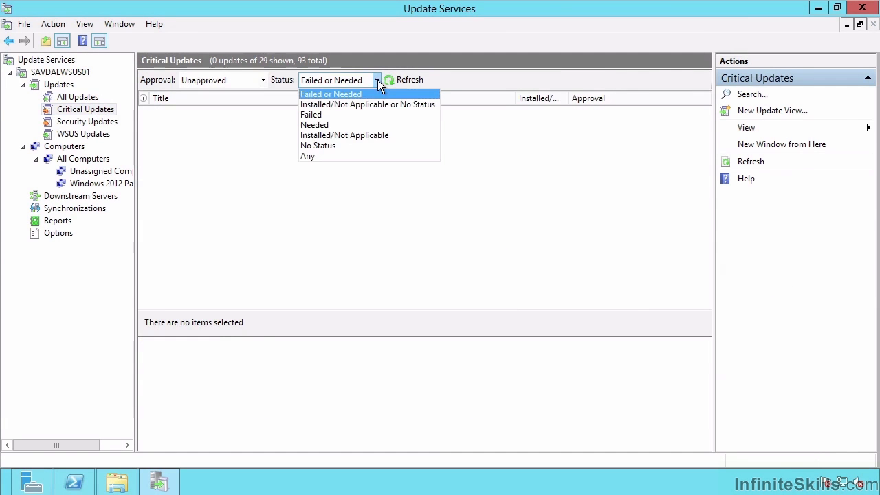
click(316, 154)
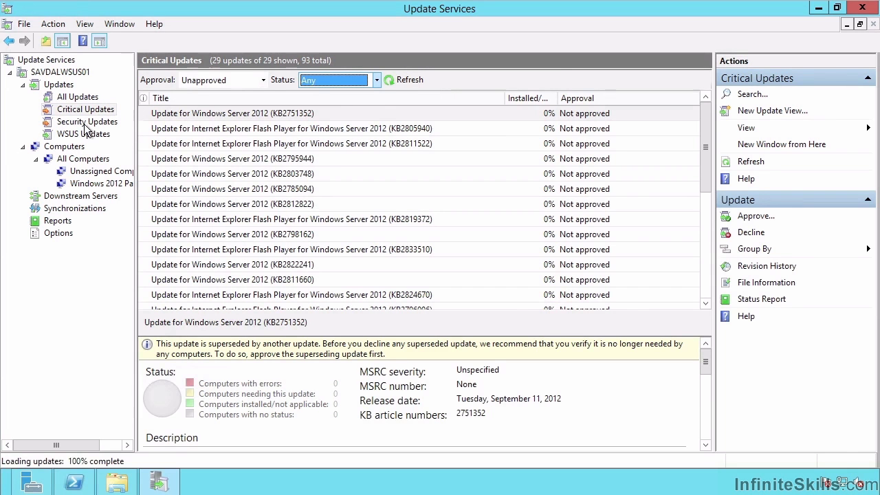
click(258, 193)
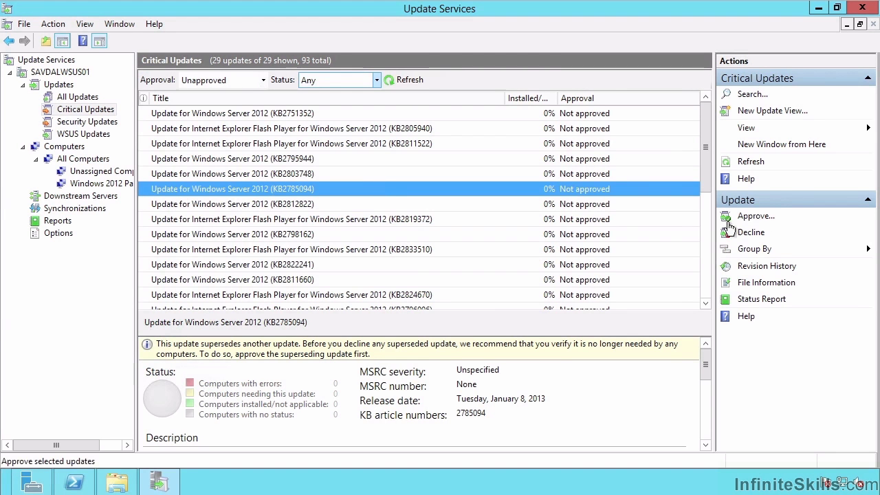
click(251, 265)
key(ctrl+a)
Approve the 29 critical updates for install to Windows 2012 Patch Tests, then view the server summary.
right_click(267, 191)
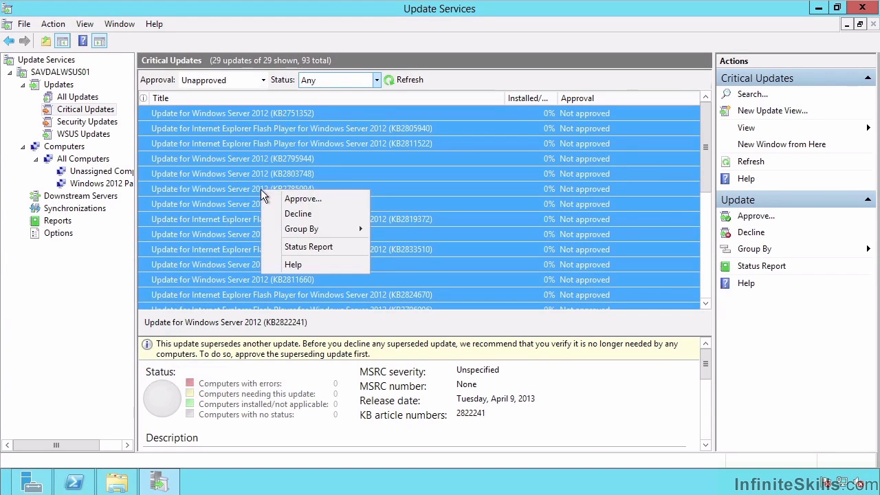
click(294, 199)
click(331, 233)
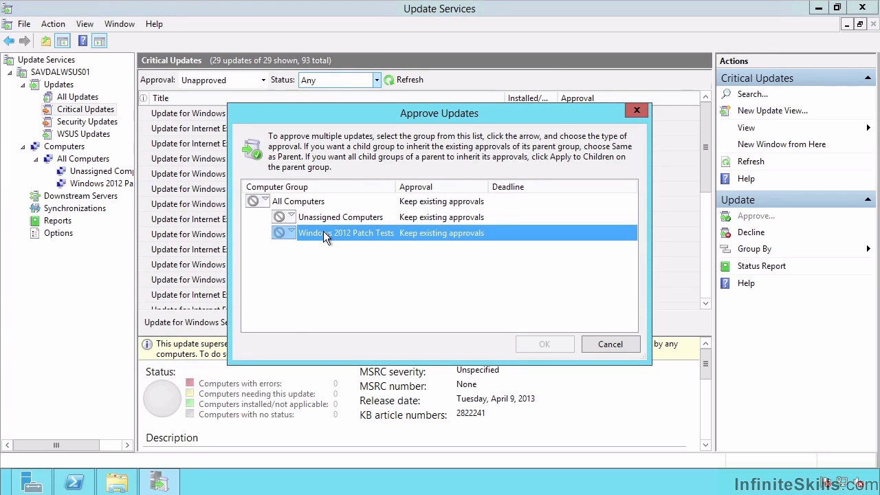
click(291, 233)
click(308, 249)
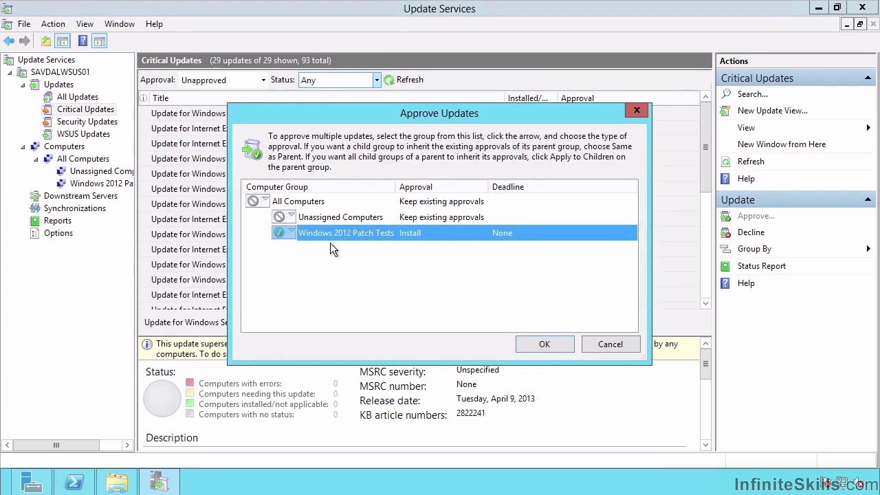
click(542, 345)
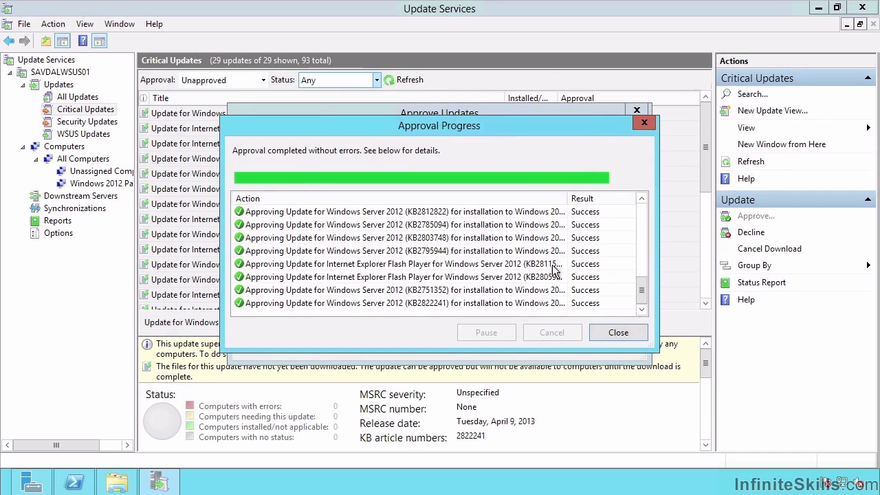
click(618, 332)
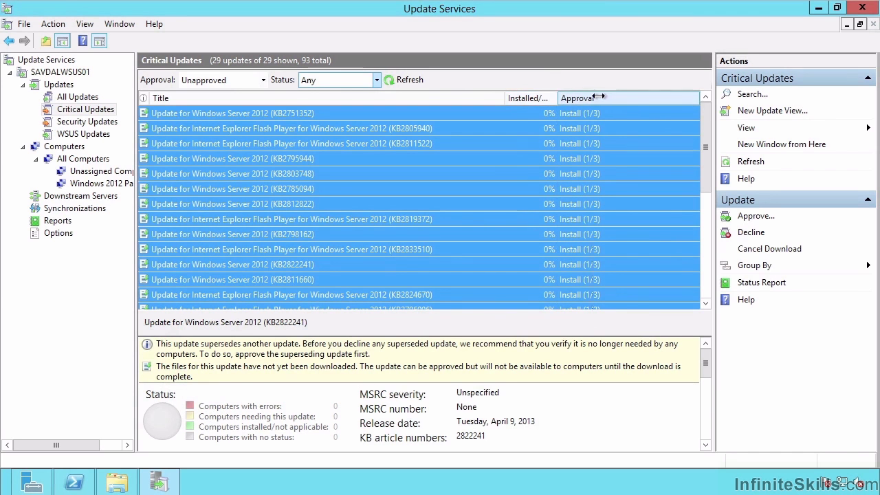
drag(599, 98, 603, 98)
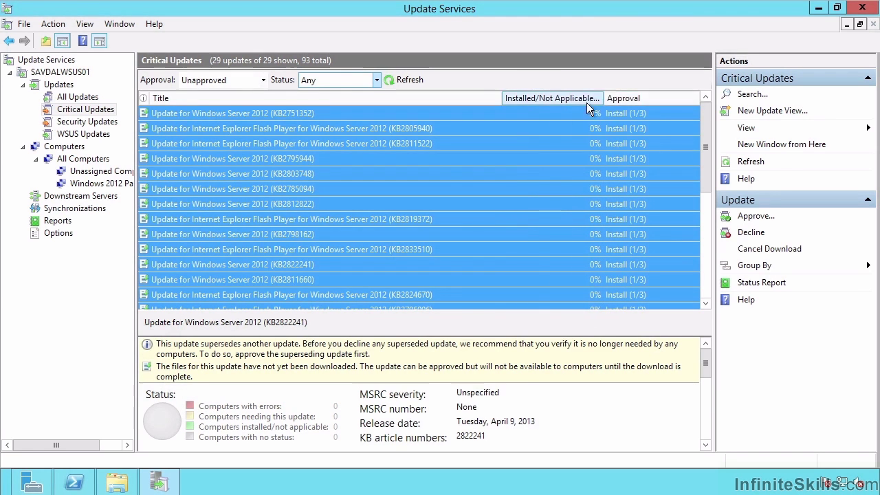
click(60, 84)
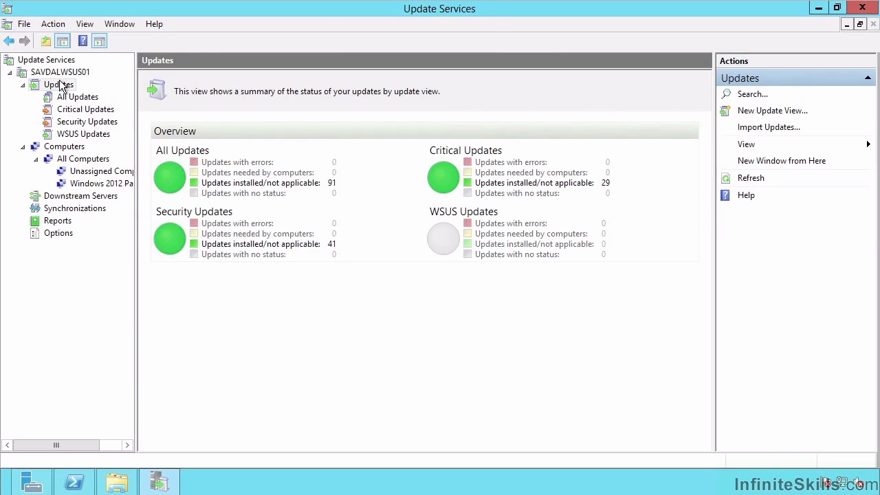
click(60, 71)
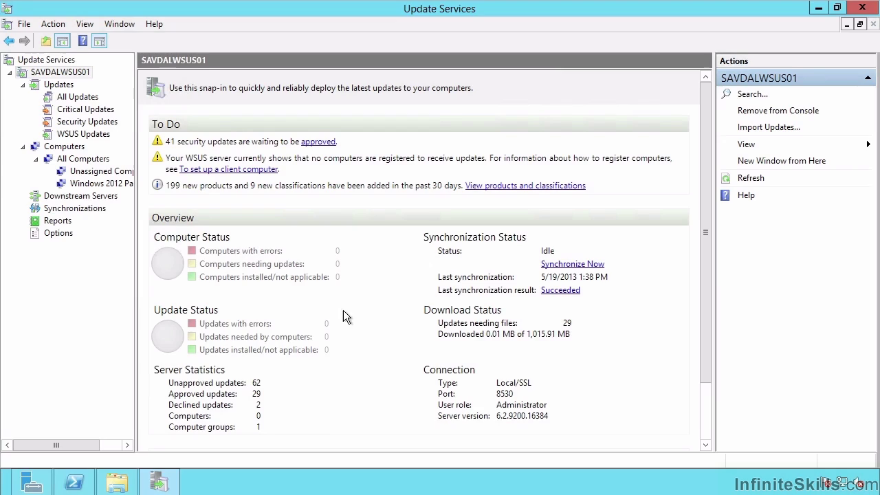
In PowerShell, run get-module -listavailable, then get-command -module updateservices to list WSUS cmdlets.
click(74, 482)
text(get)
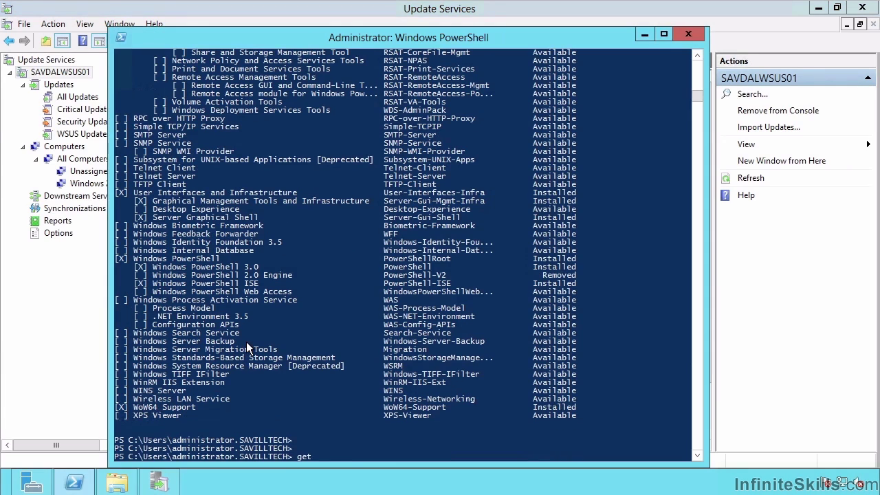
text(-module -listavailable)
key(Return)
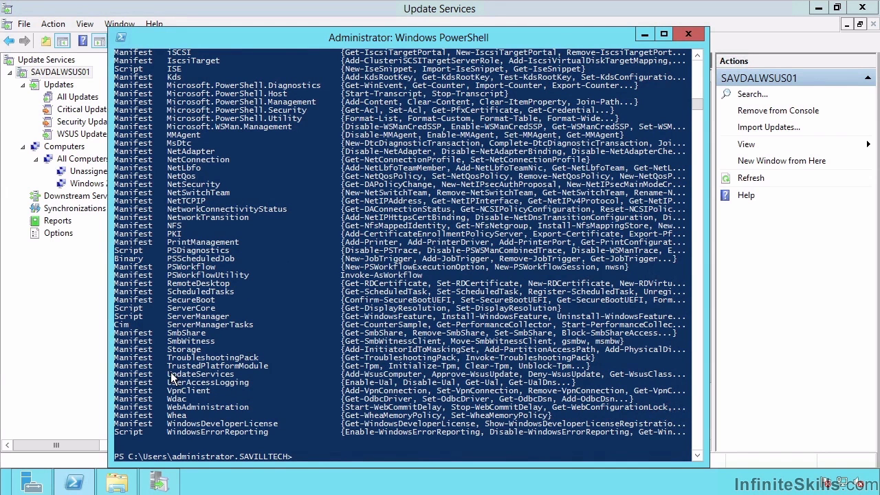
drag(168, 376, 233, 377)
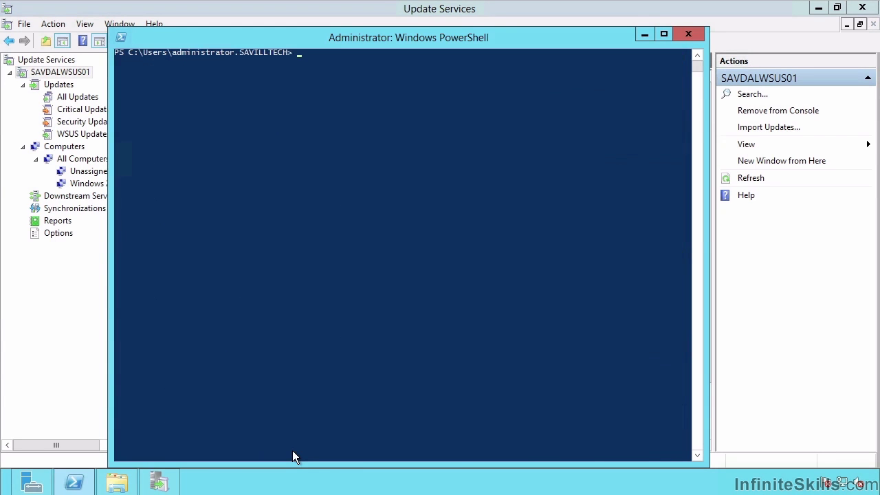
text(get-command -module updateservices)
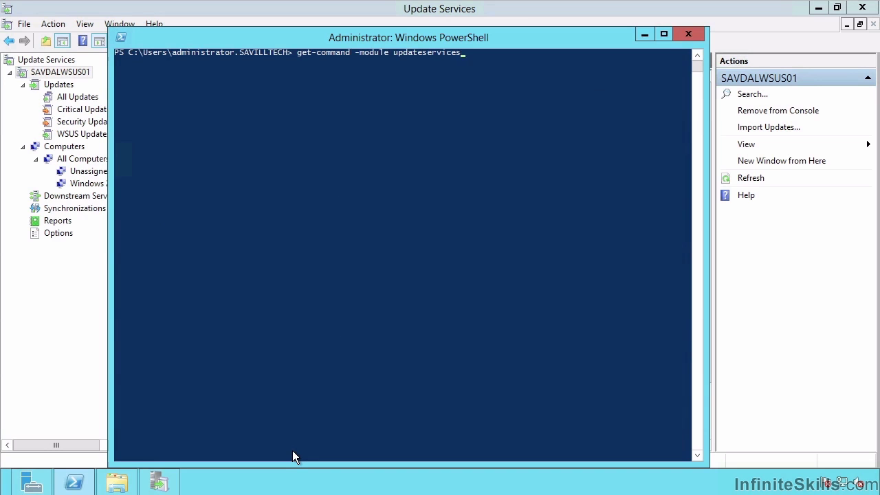
key(Return)
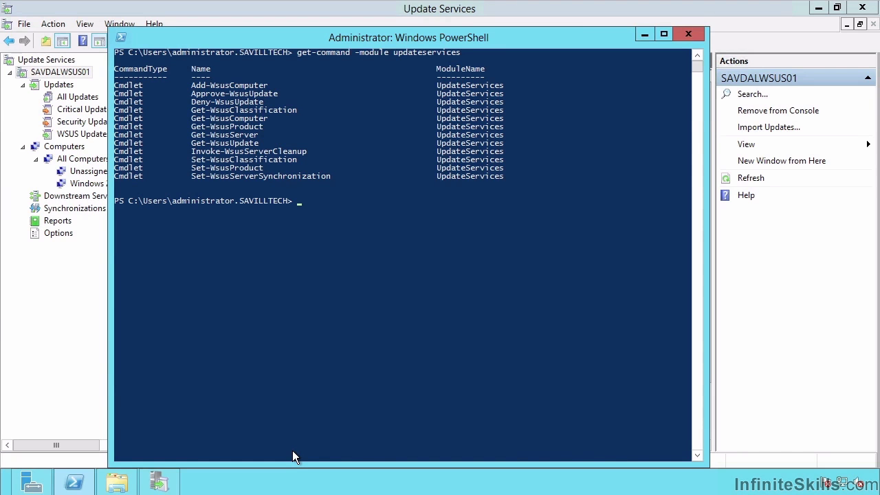
Run Get-WsusProduct to list every WSUS product with its ID, then return to Update Services.
text(get-wsuspr)
key(Tab)
key(Return)
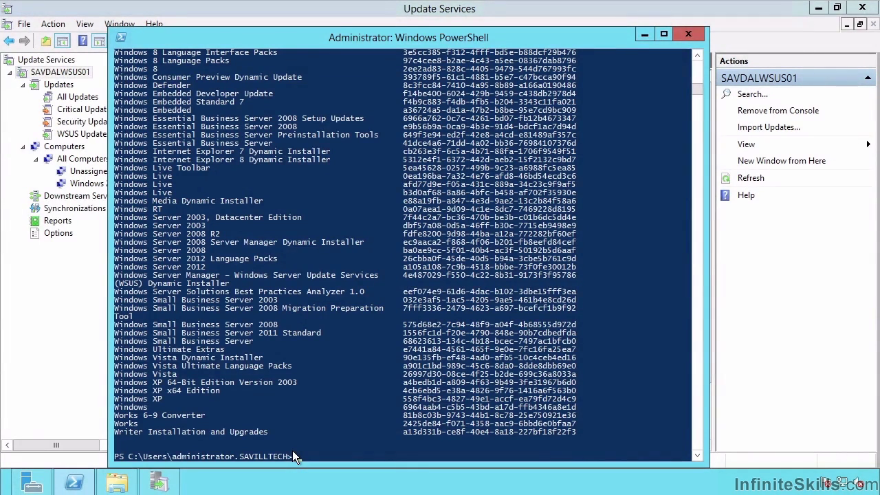
scroll(355, 343, up, 20)
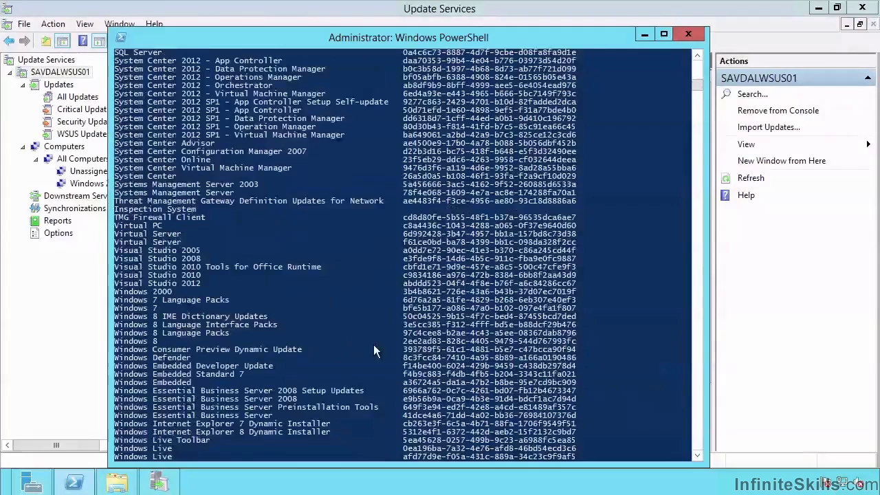
scroll(371, 292, up, 13)
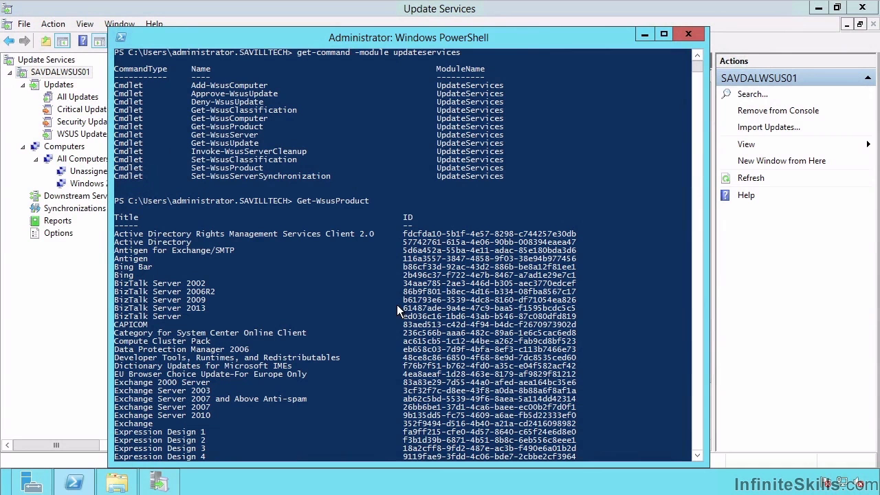
key(Return)
key(Return)
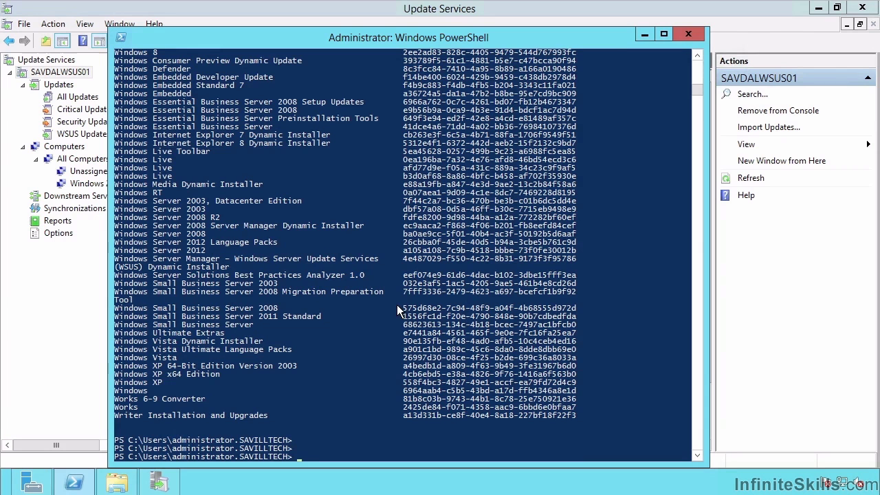
click(440, 16)
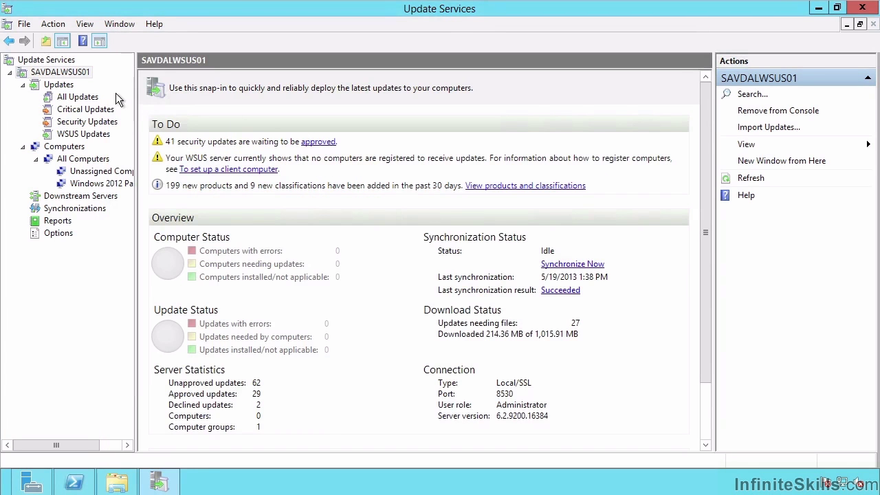
Select Options in the console tree to display the server settings page.
click(58, 233)
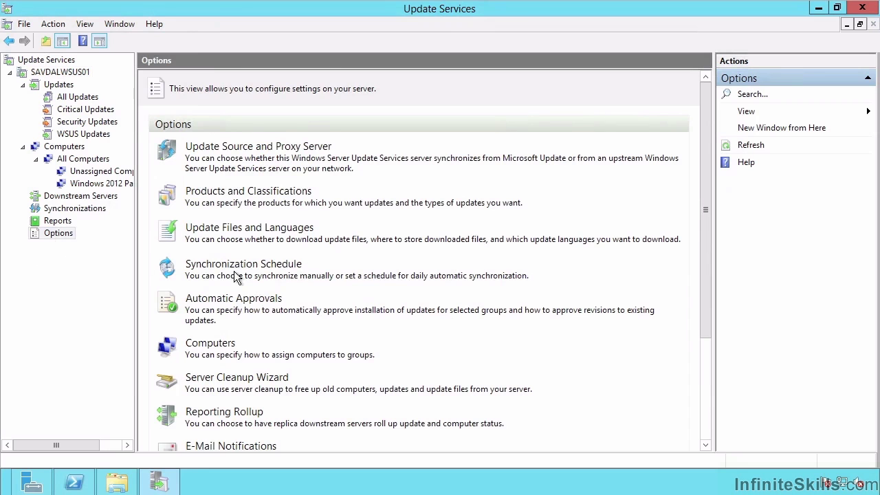